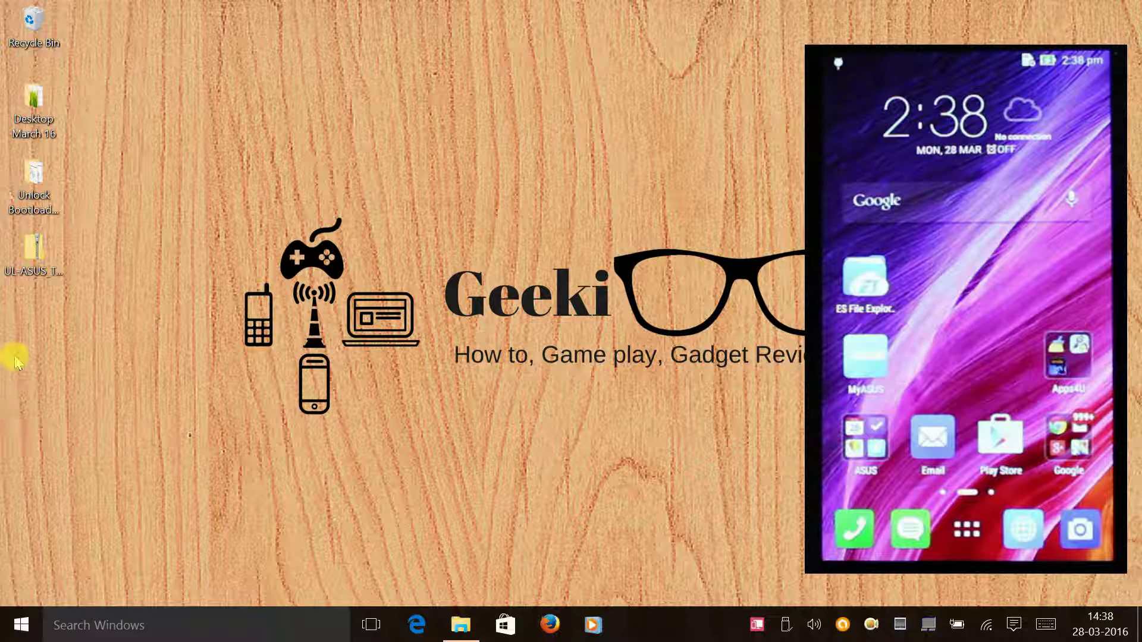
- Copy the boot disc image out of the UL-ASUS_T00F-WW-3.24.40.87-user archive and paste it onto the desktop
click(48, 249)
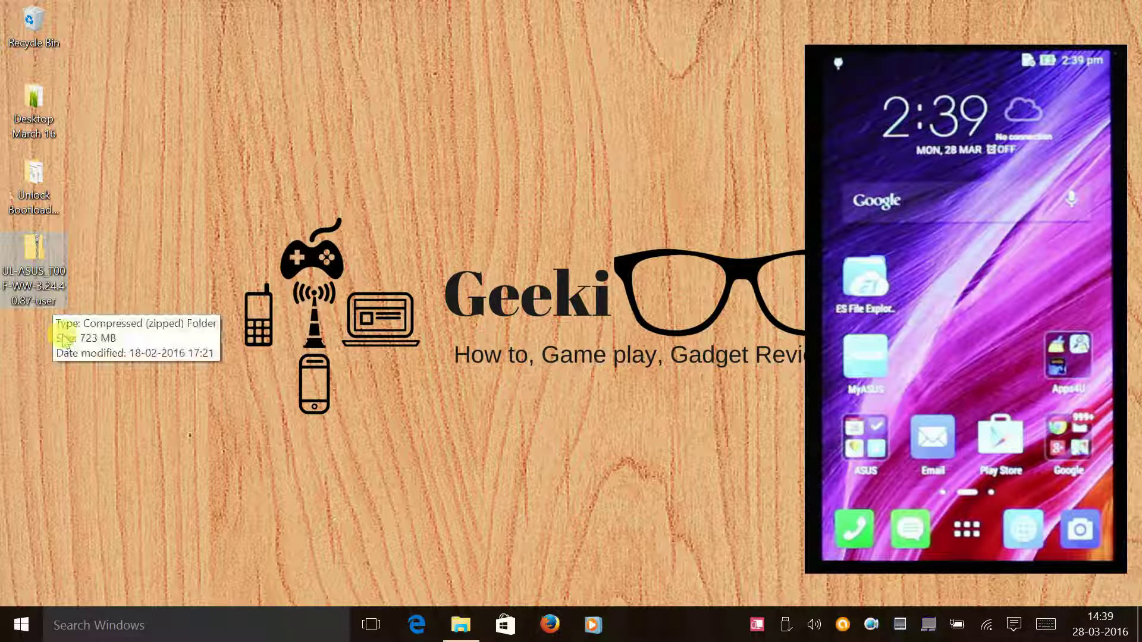
double_click(40, 278)
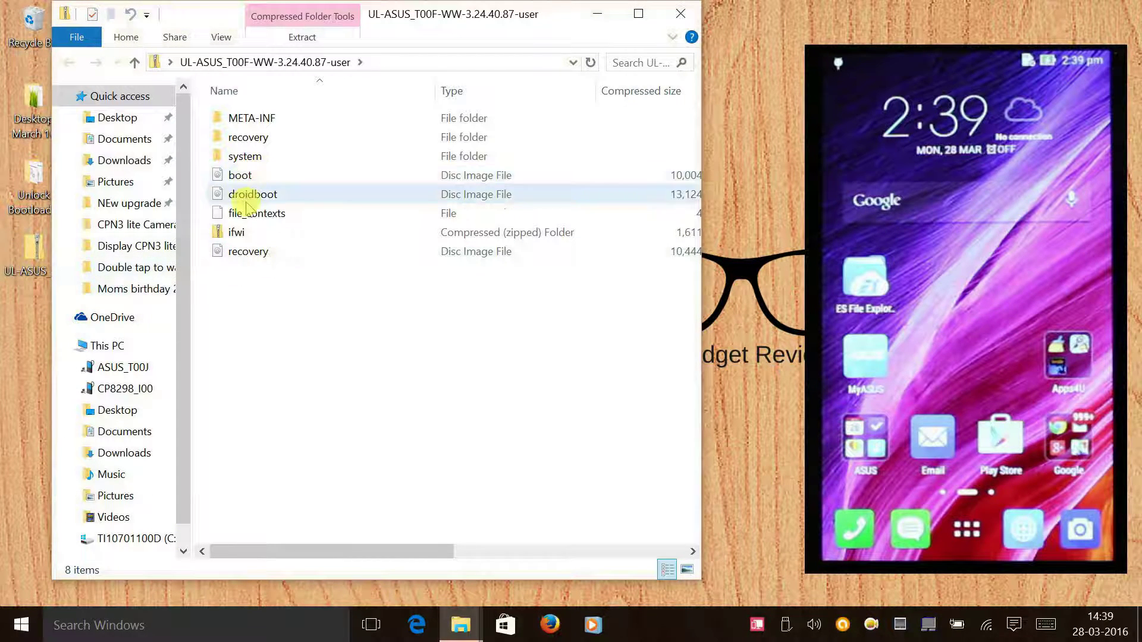
click(247, 178)
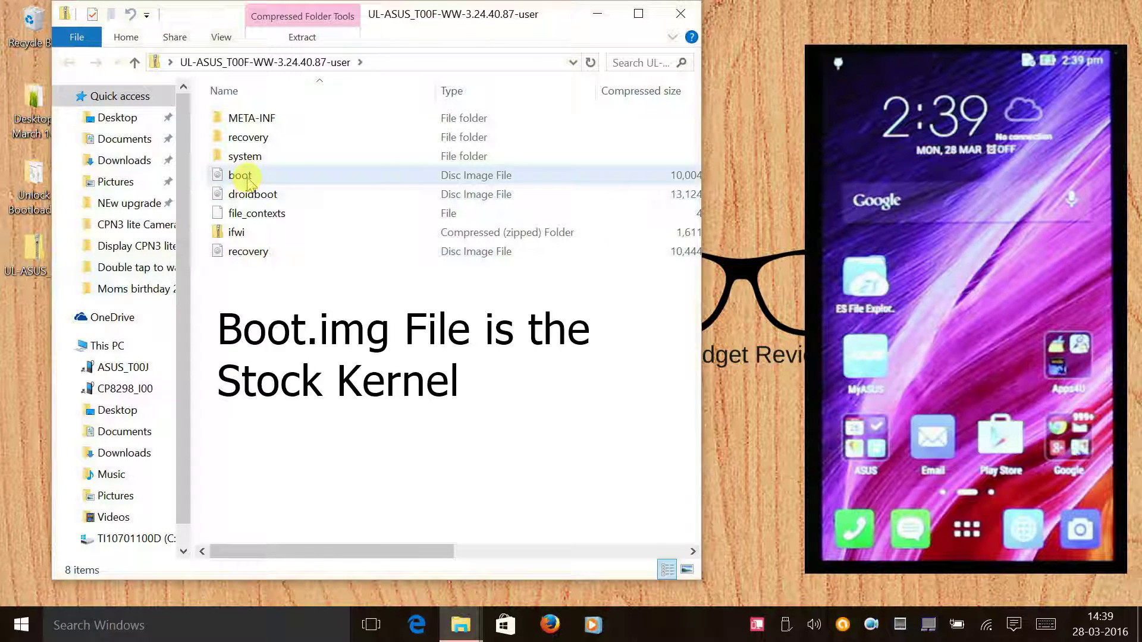
right_click(248, 179)
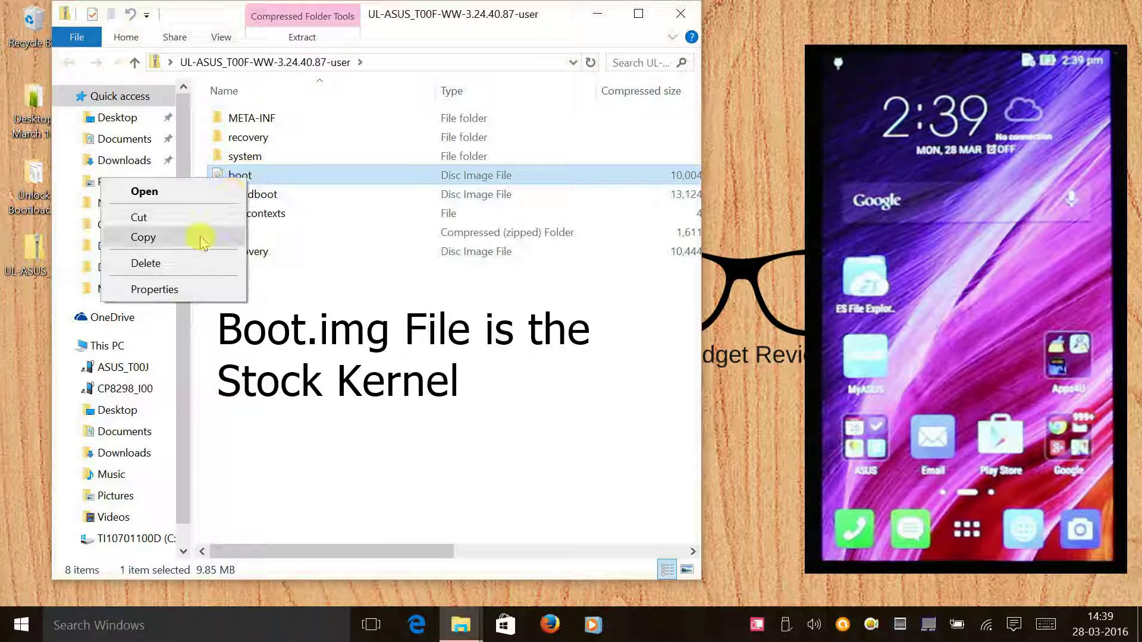
click(233, 236)
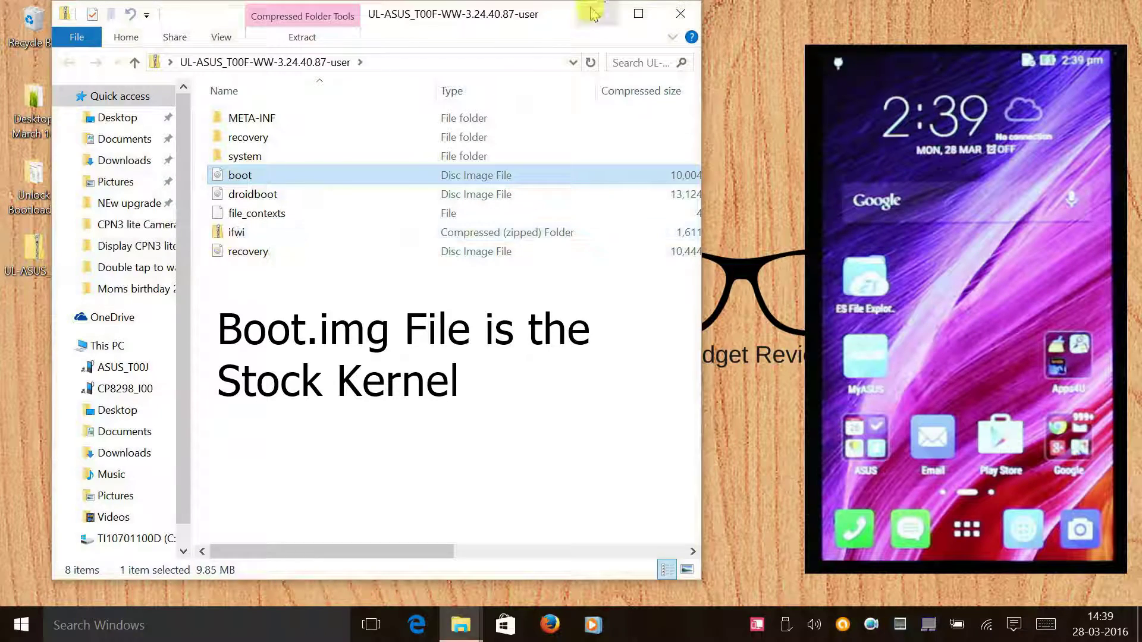
click(685, 17)
right_click(385, 179)
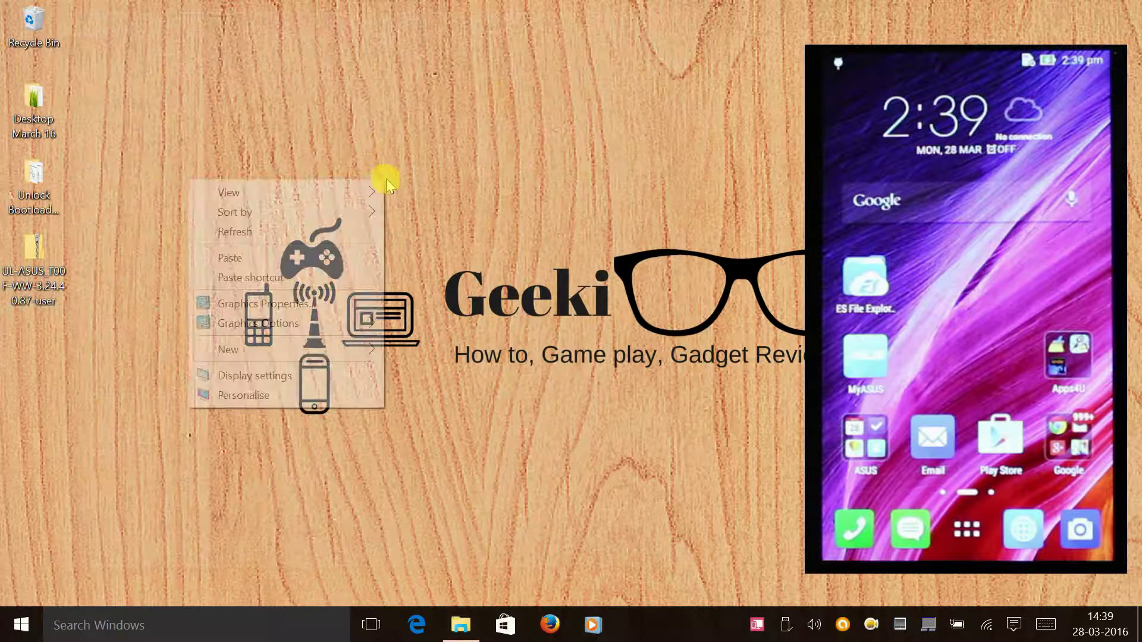
click(268, 258)
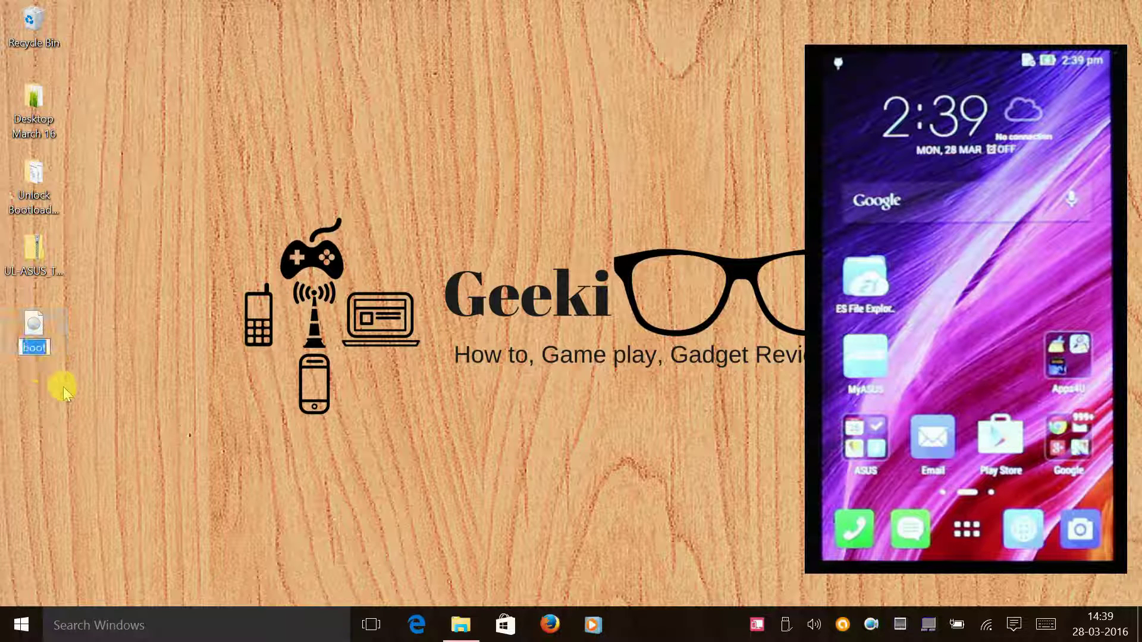
- Open a command window in the desktop folder and run "adb devices" to list the connected phone
right_click(254, 374)
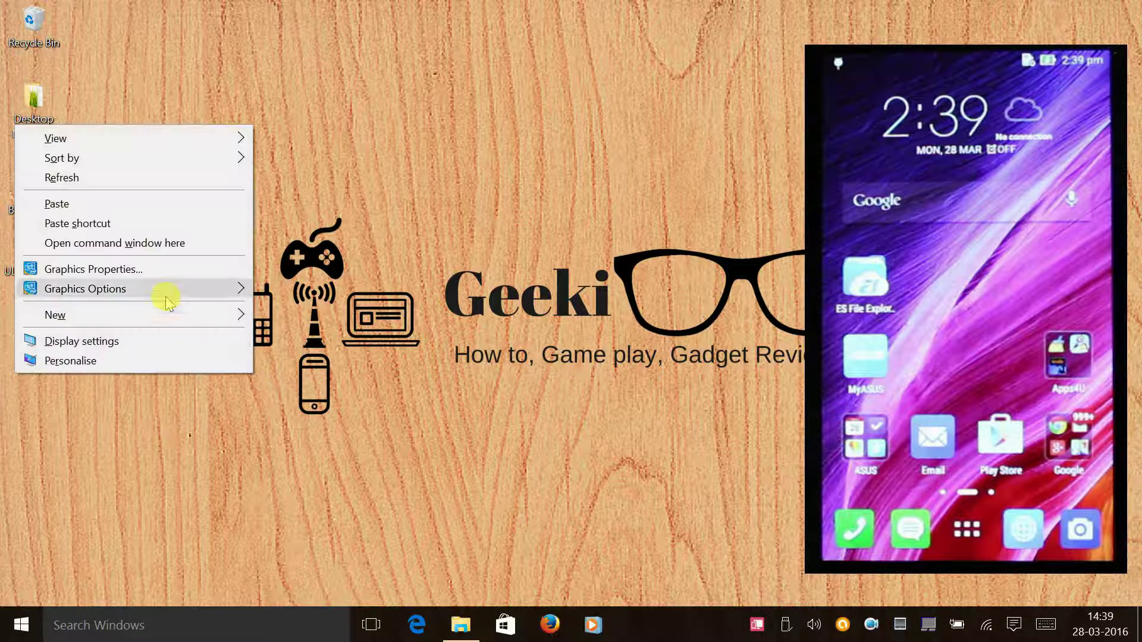
click(169, 250)
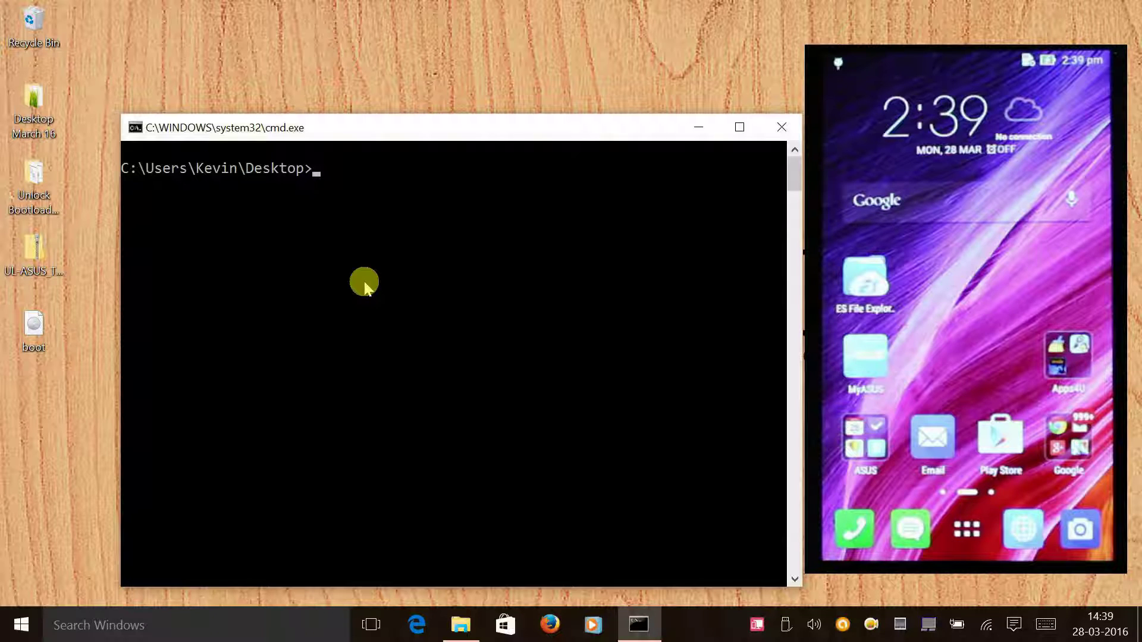
text(adb devices)
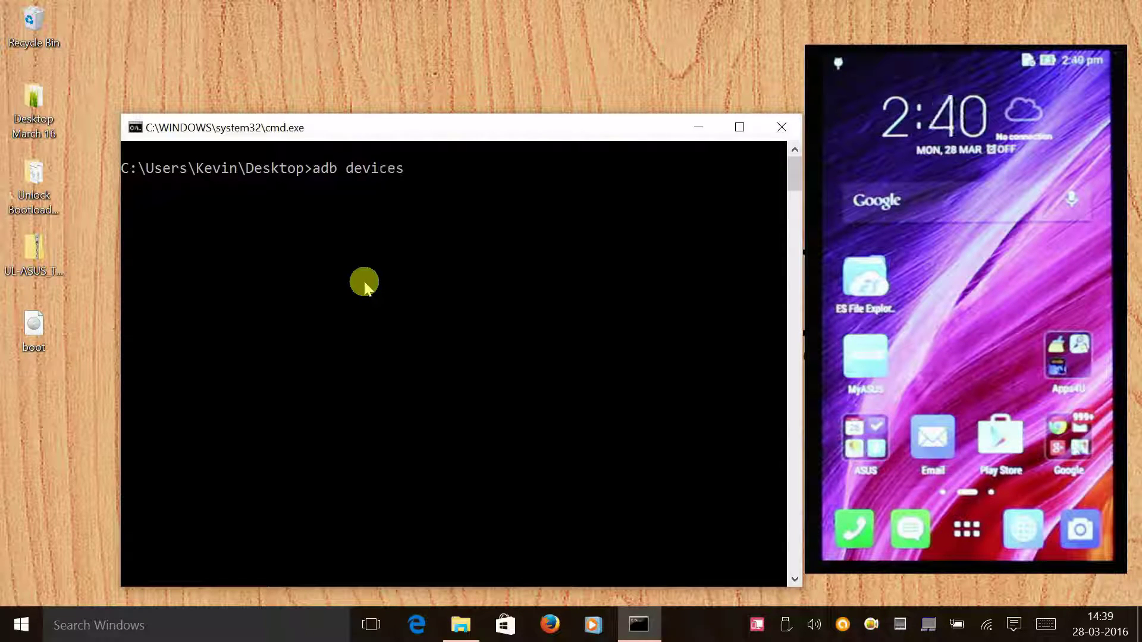
key(Return)
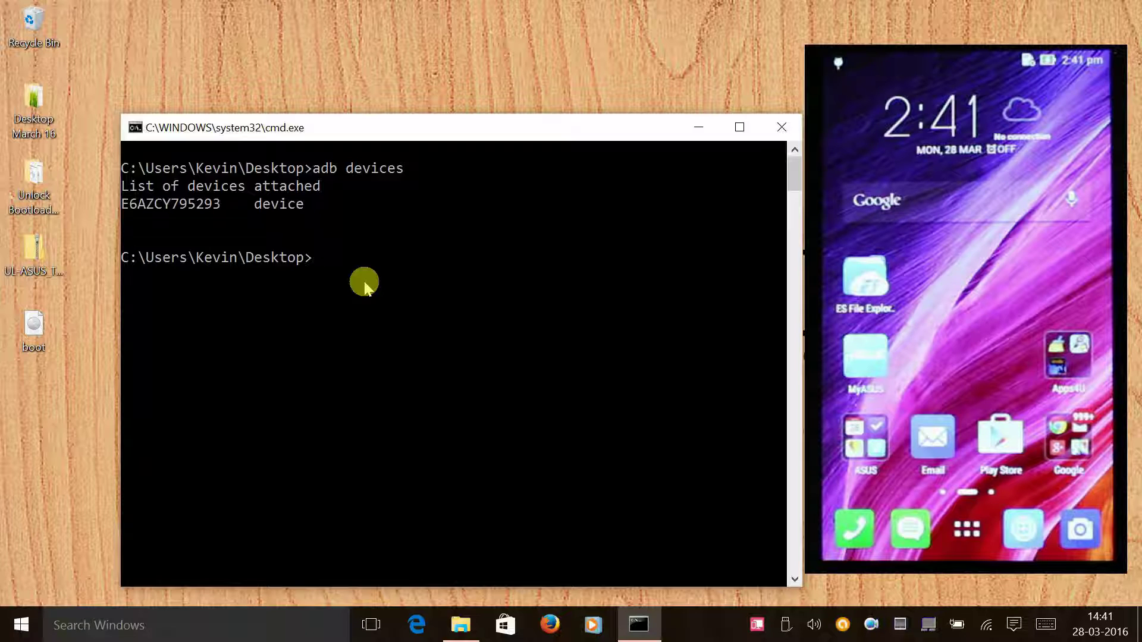
- Restart the phone with "adb reboot bootloader" and flash the stock kernel with "fastboot flash boot boot.img"
text(adb reboot bootloader)
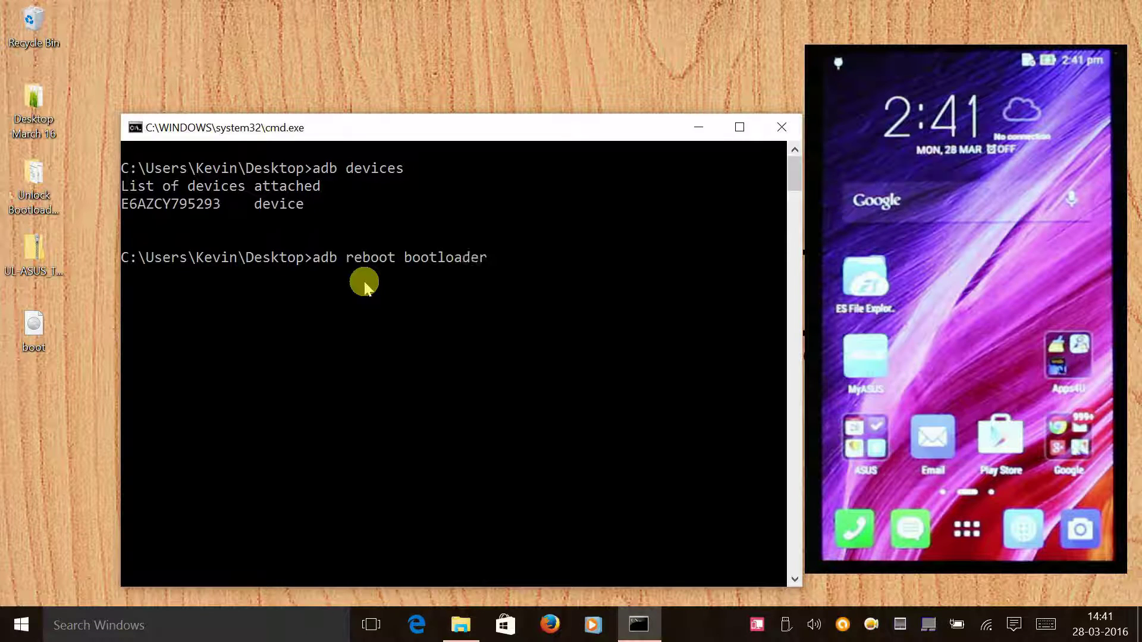
key(Return)
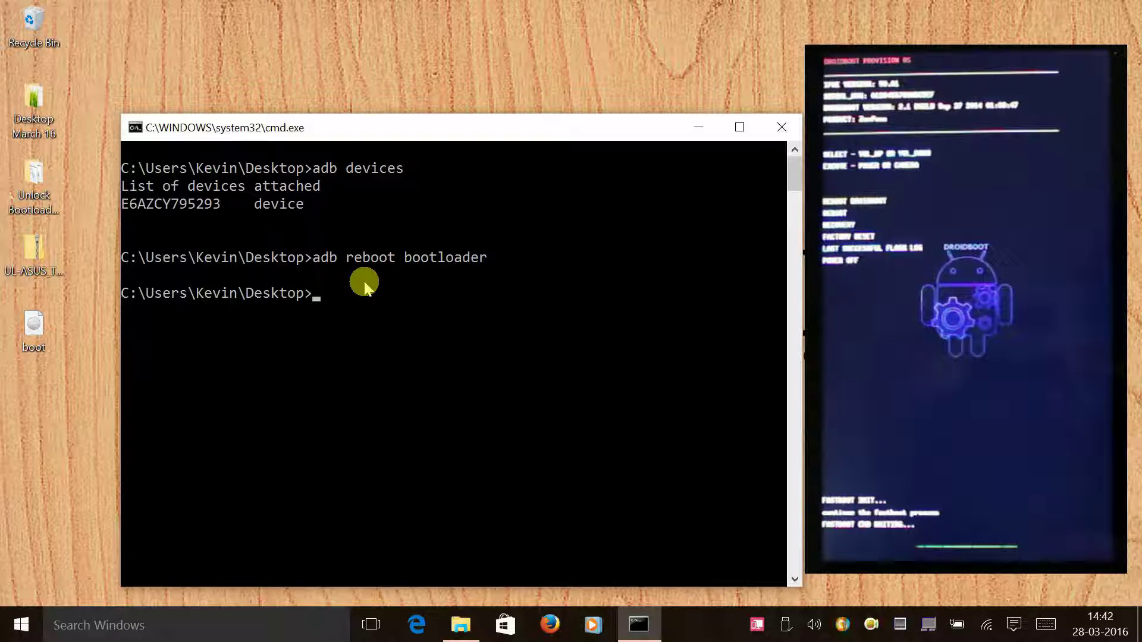
text(fastboot flash )
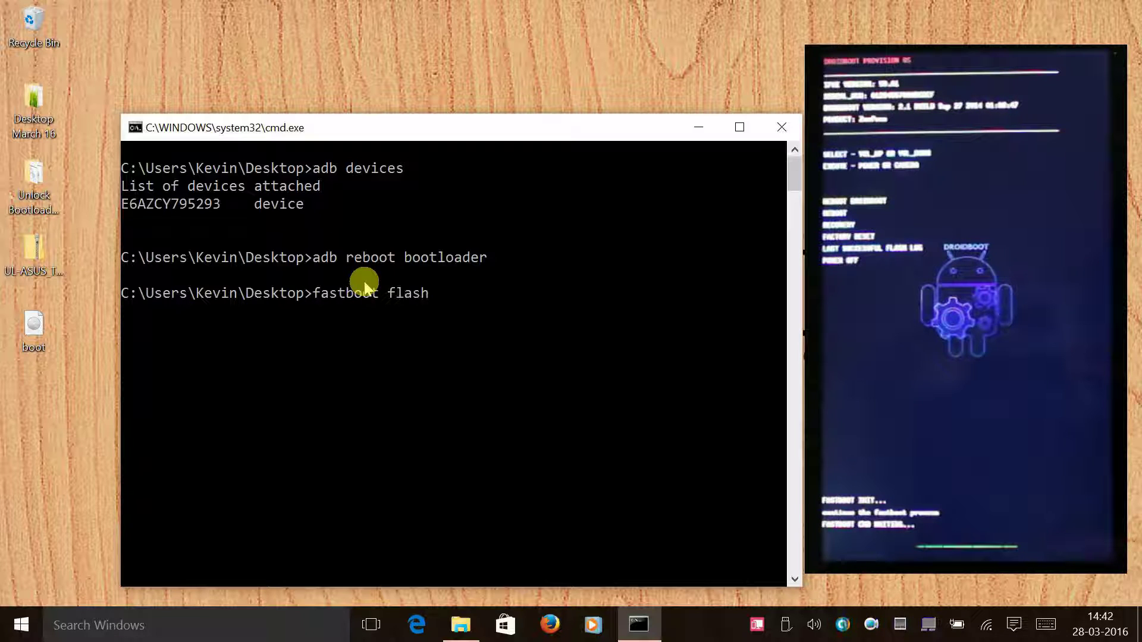
text(boot boot)
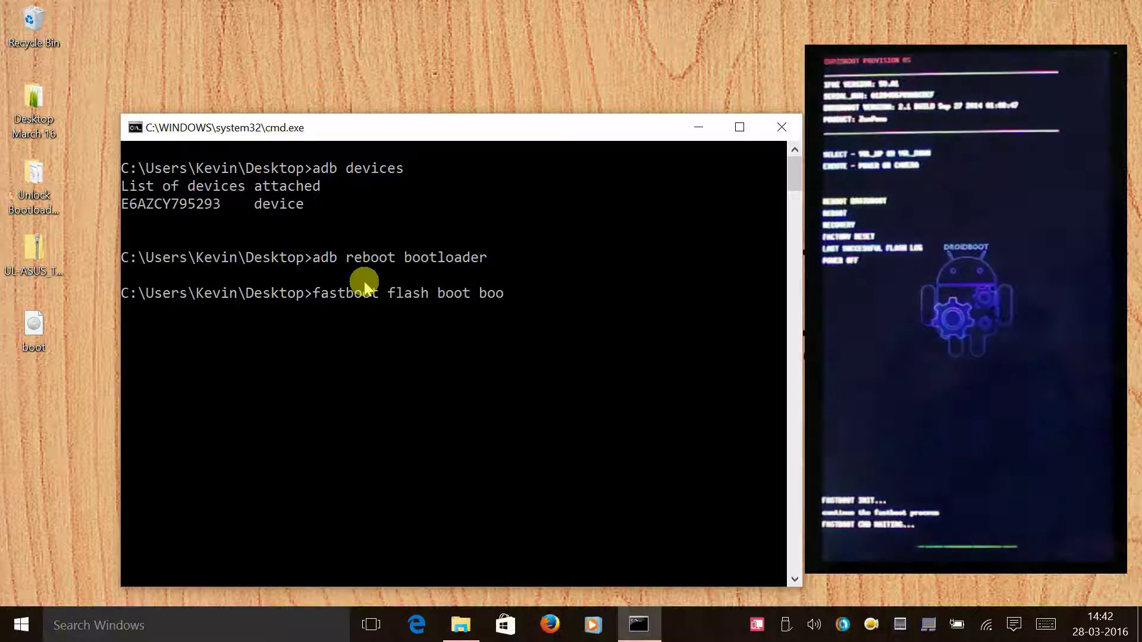
text(.img)
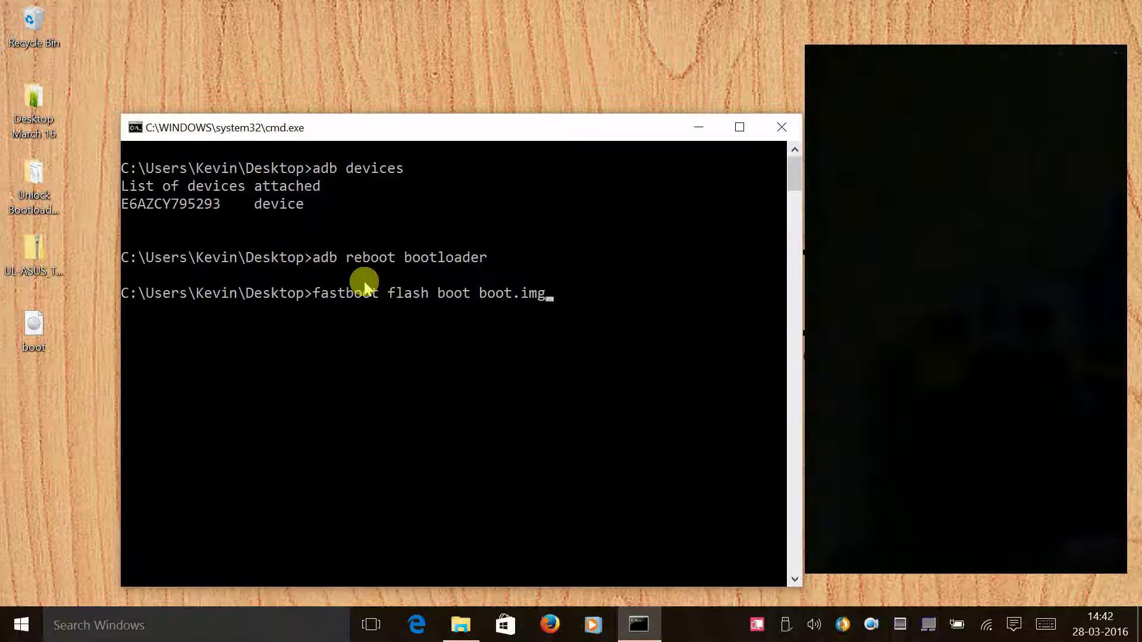
key(Return)
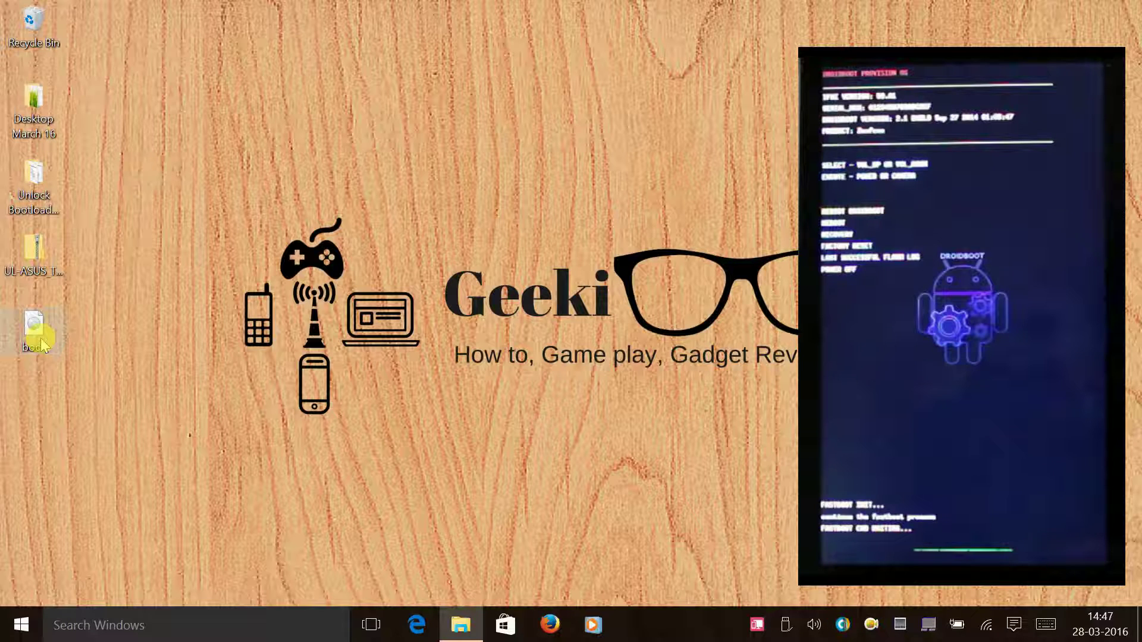
- Launch the ReLock-Bootloader (DroidBoot) batch file from the Unlock Bootloader Tool Asus Zenfone 5 folder on the desktop
click(43, 338)
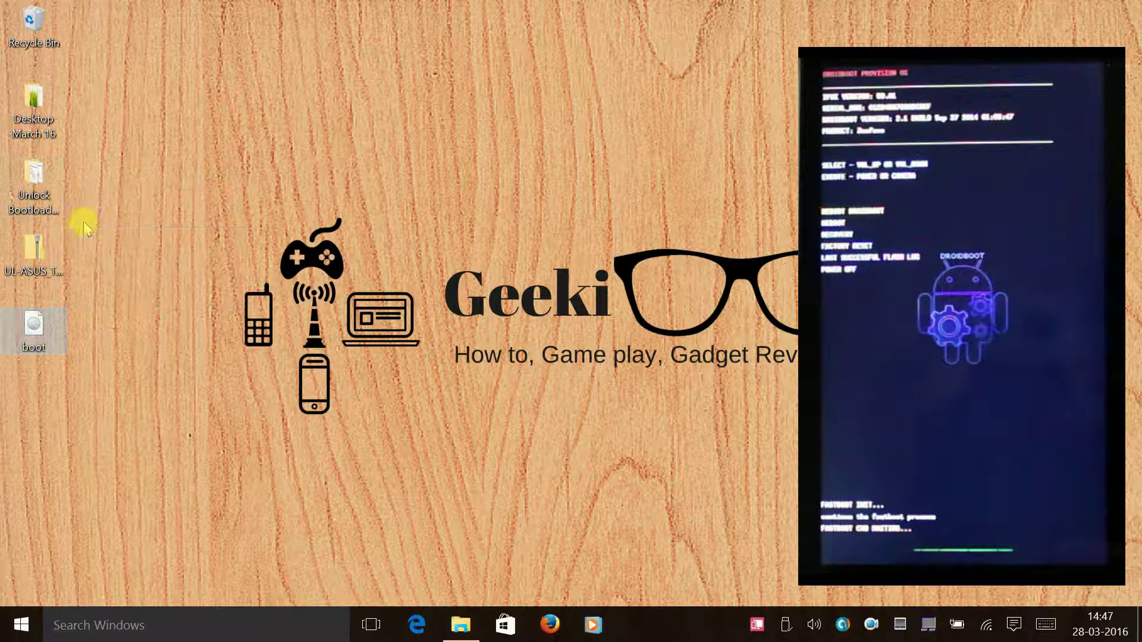
double_click(42, 190)
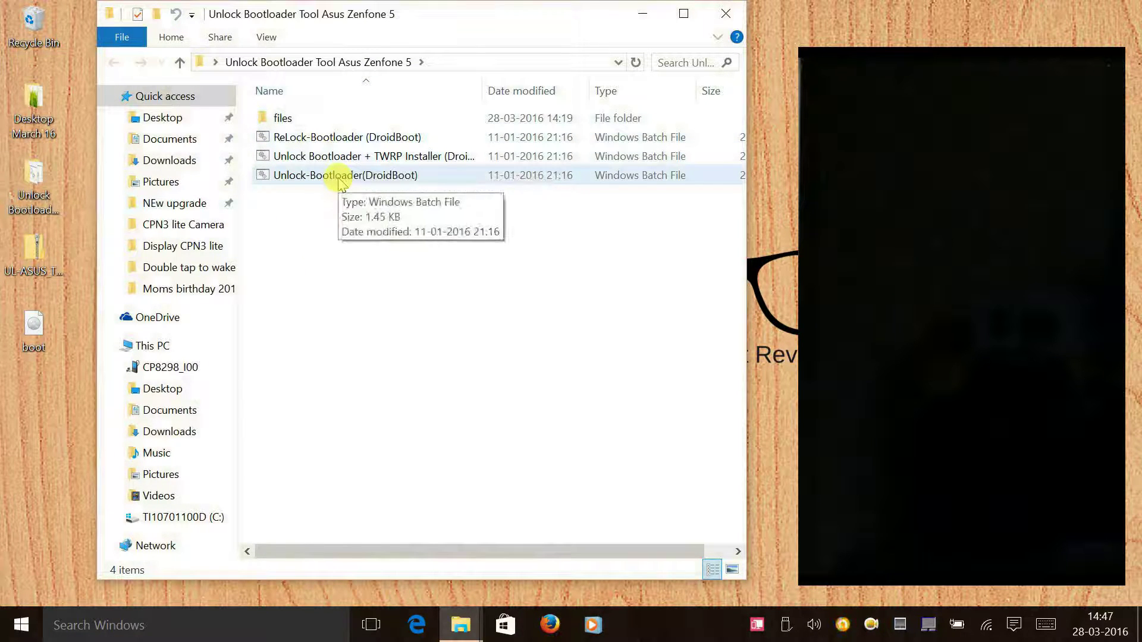
click(332, 144)
click(332, 144)
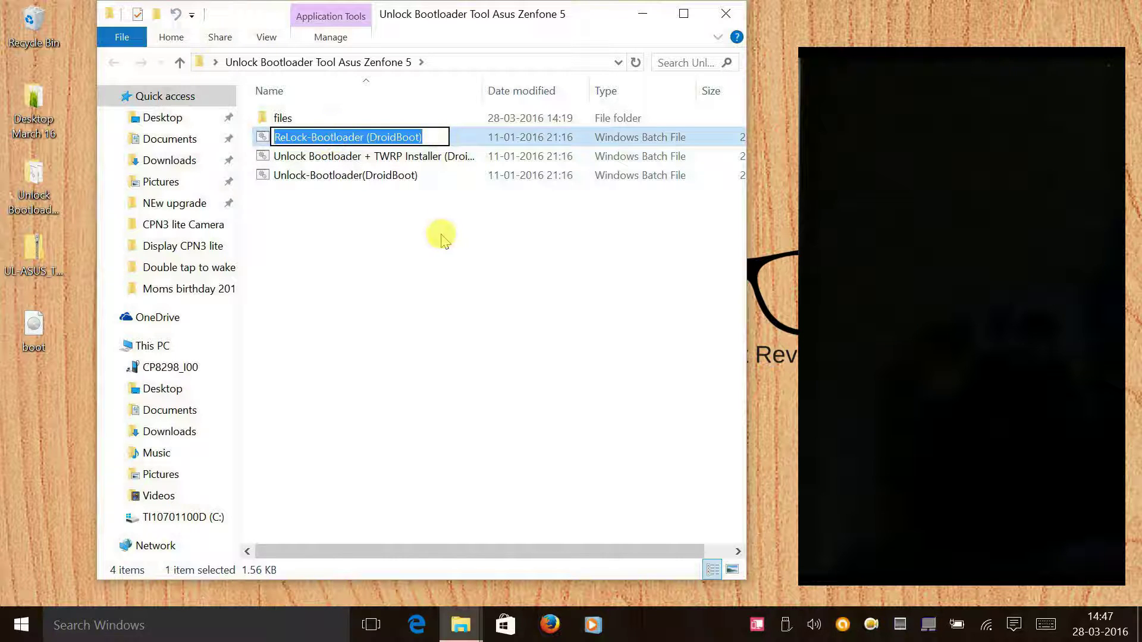
key(Escape)
double_click(347, 140)
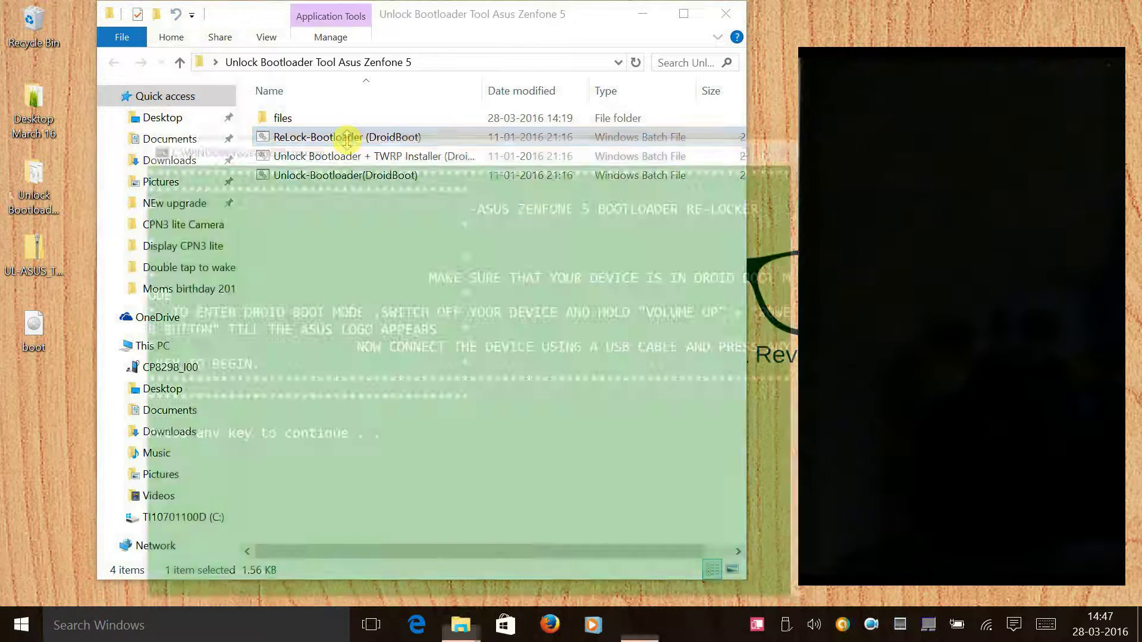
- Minimize the folder window, move the re-locker window clear of the phone view, and run the bootloader re-lock to completion
click(643, 15)
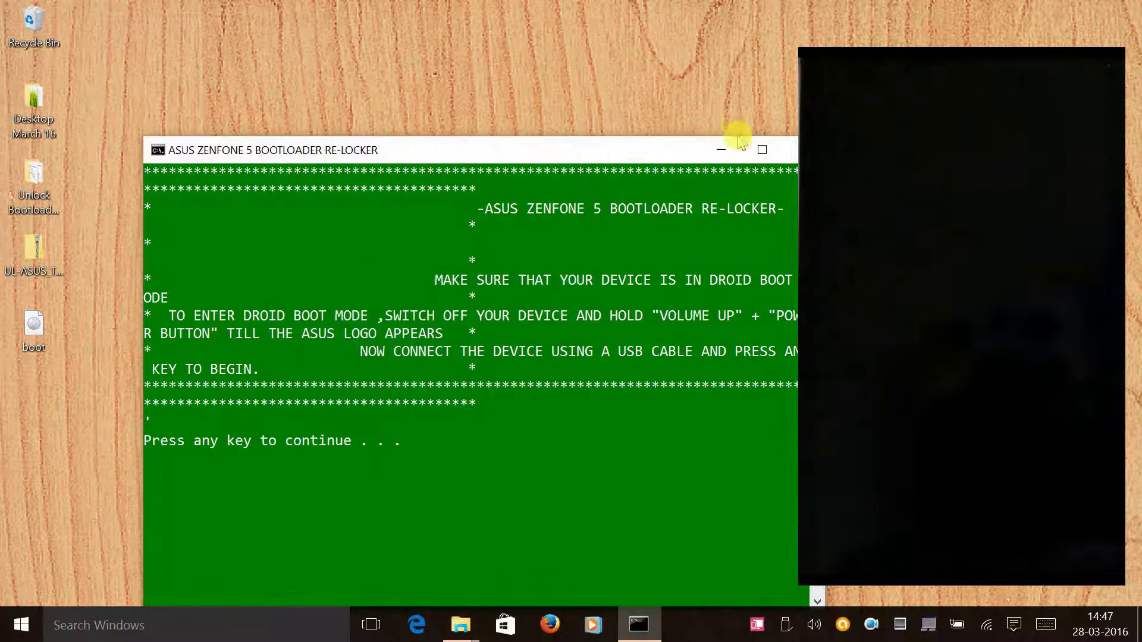
drag(660, 154, 521, 64)
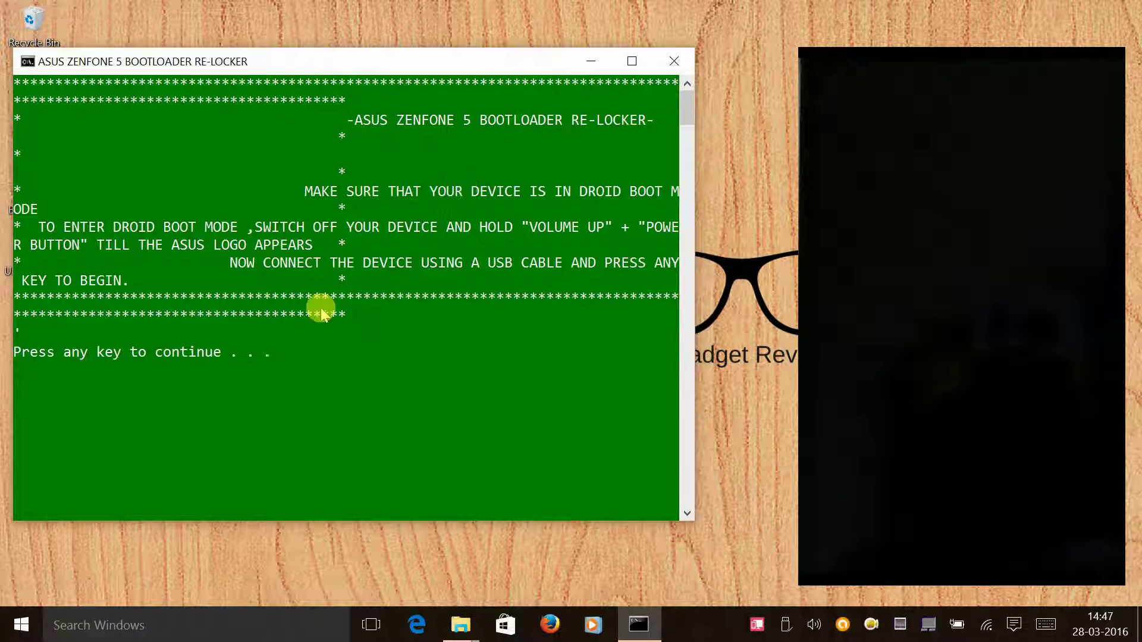
key(Return)
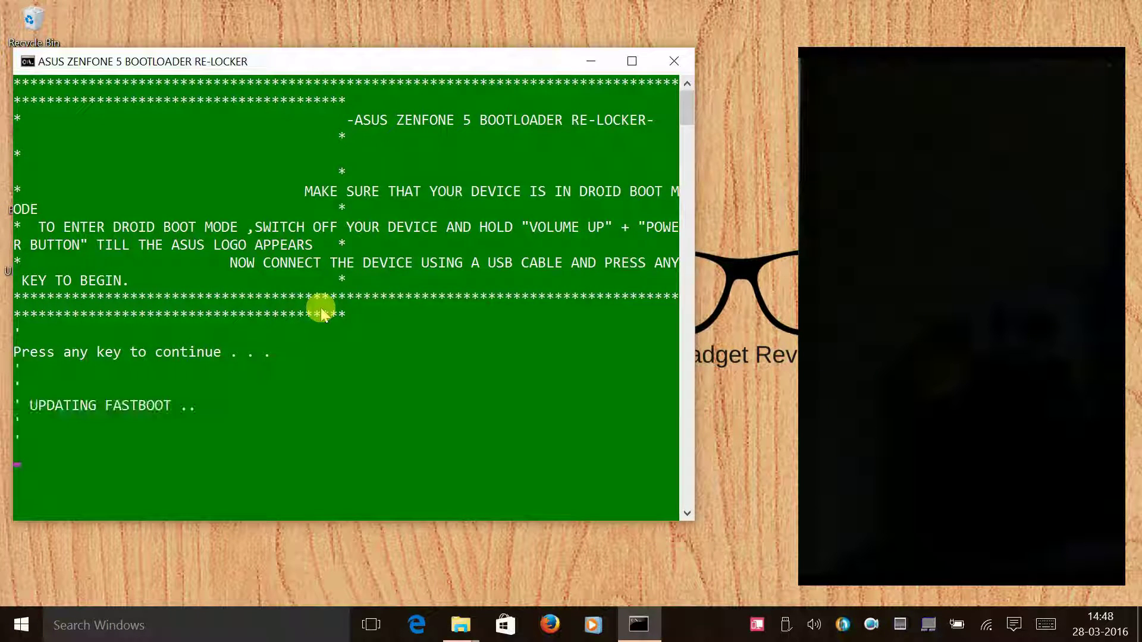
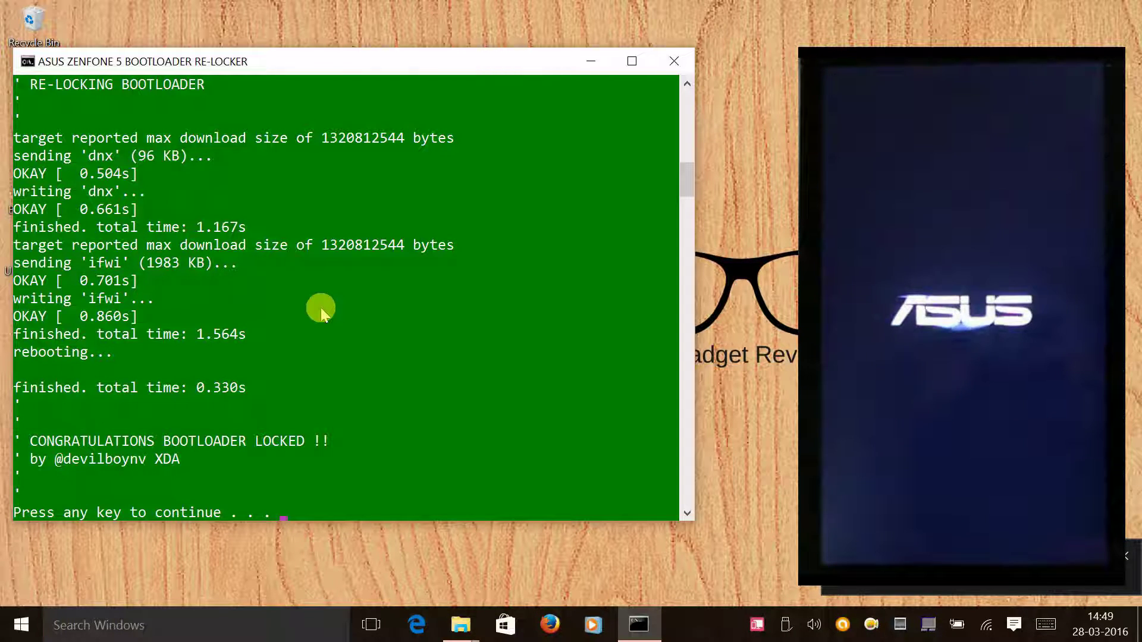
key(Return)
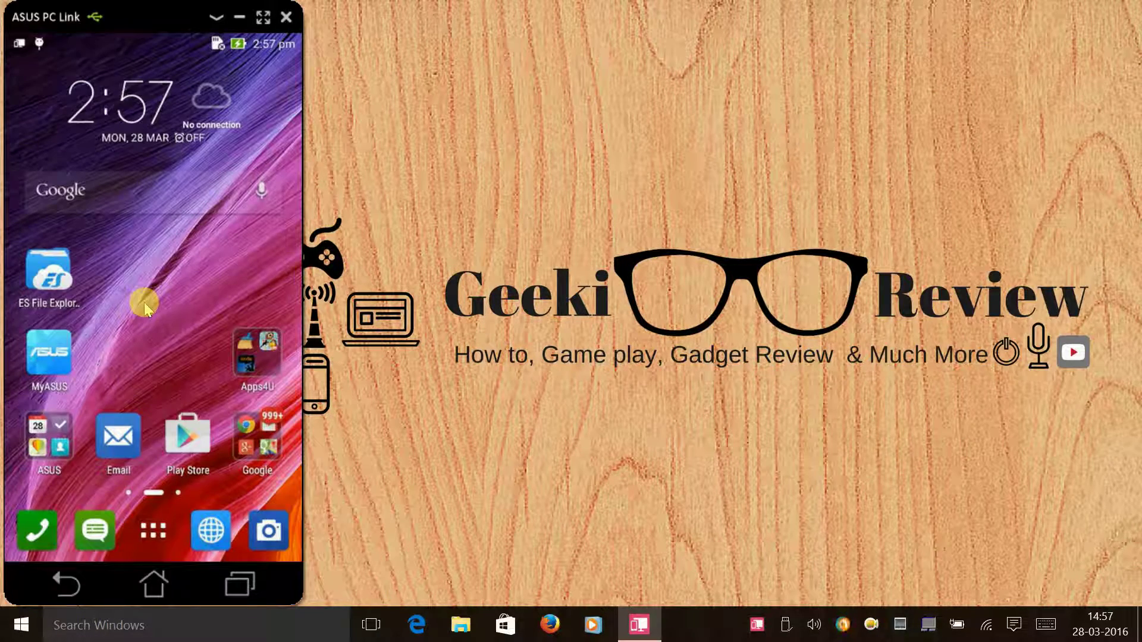
- Open ES File Explorer on the mirrored phone and make sure Root Explorer is enabled among its tools
click(52, 285)
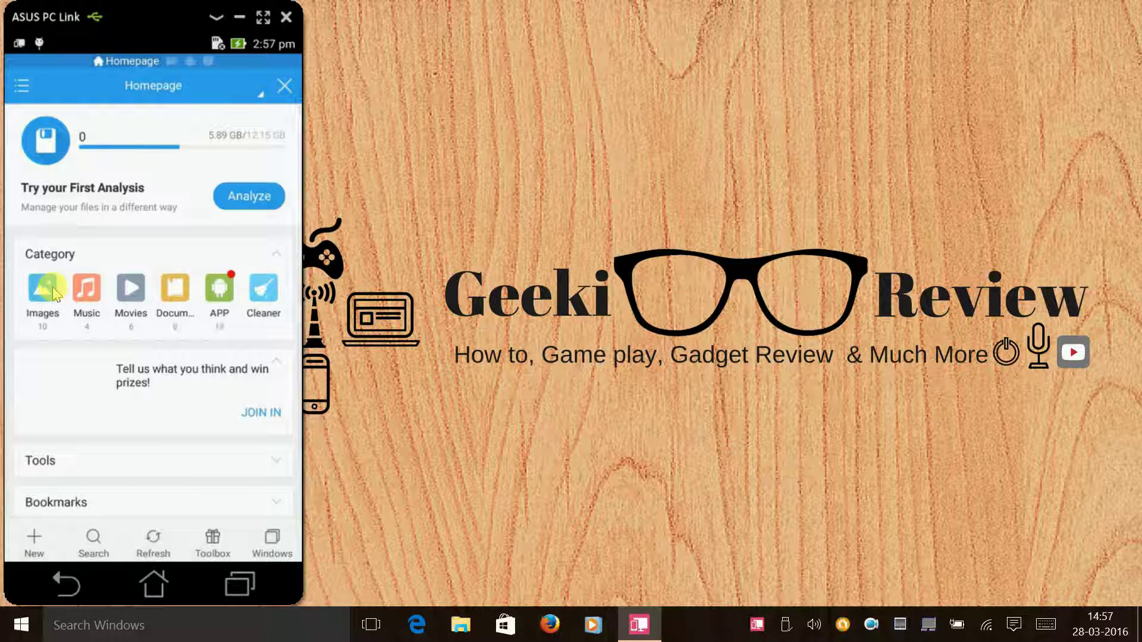
click(24, 89)
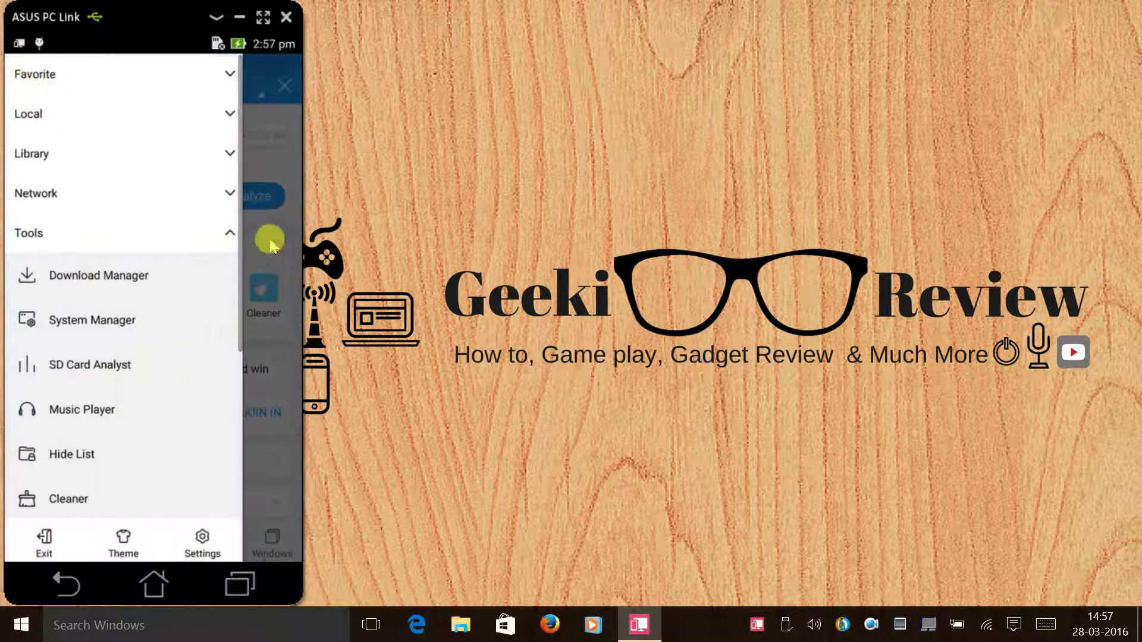
drag(153, 454, 127, 141)
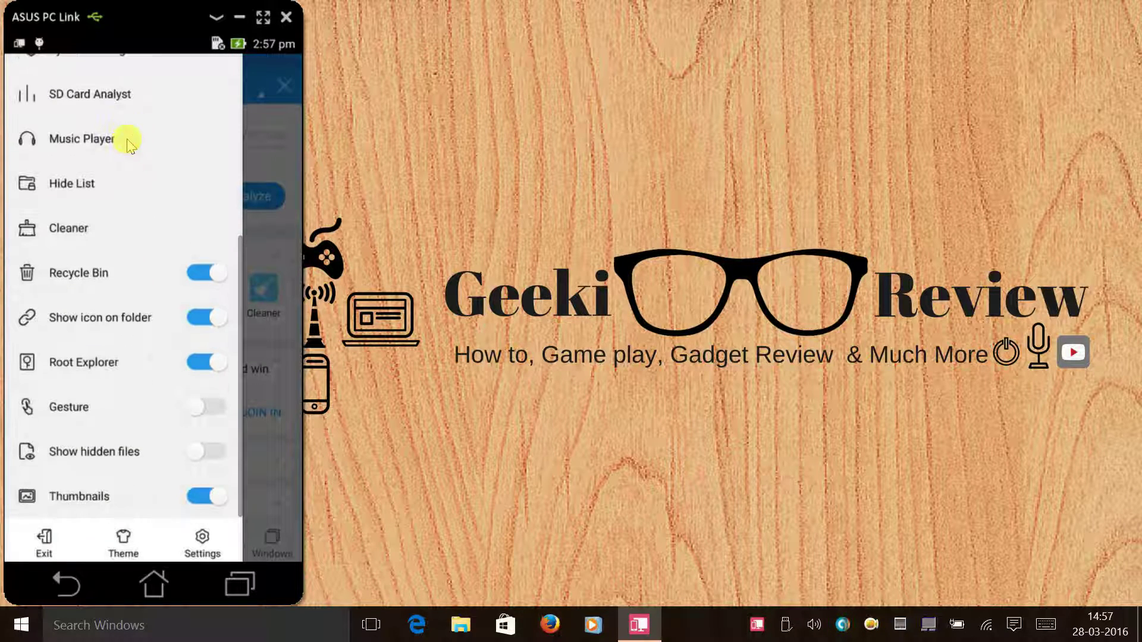
click(202, 366)
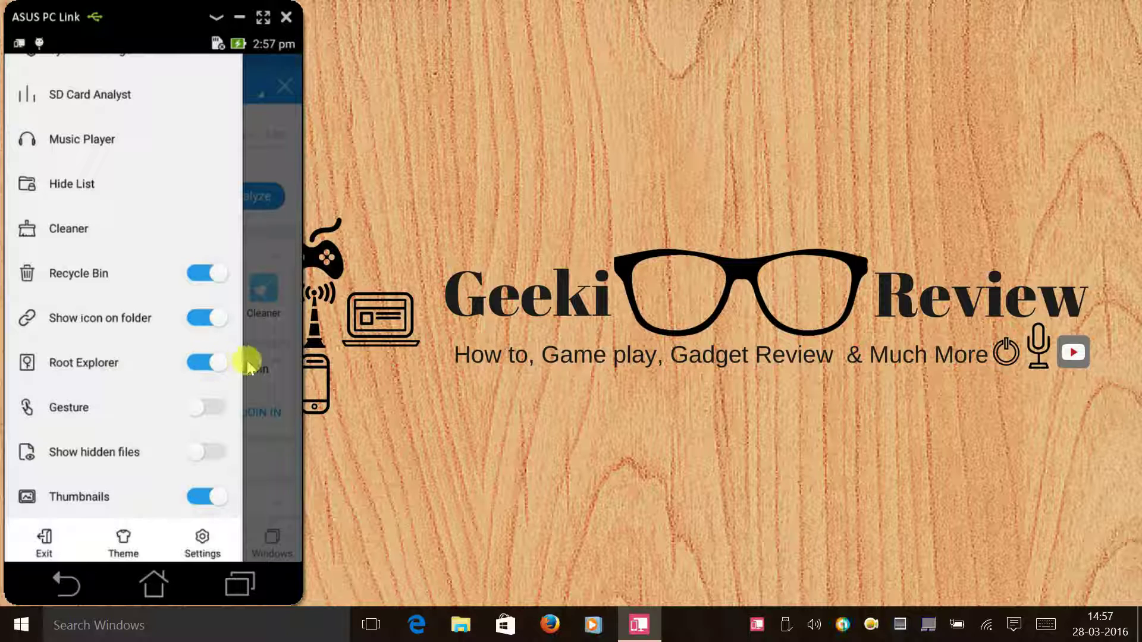
click(259, 71)
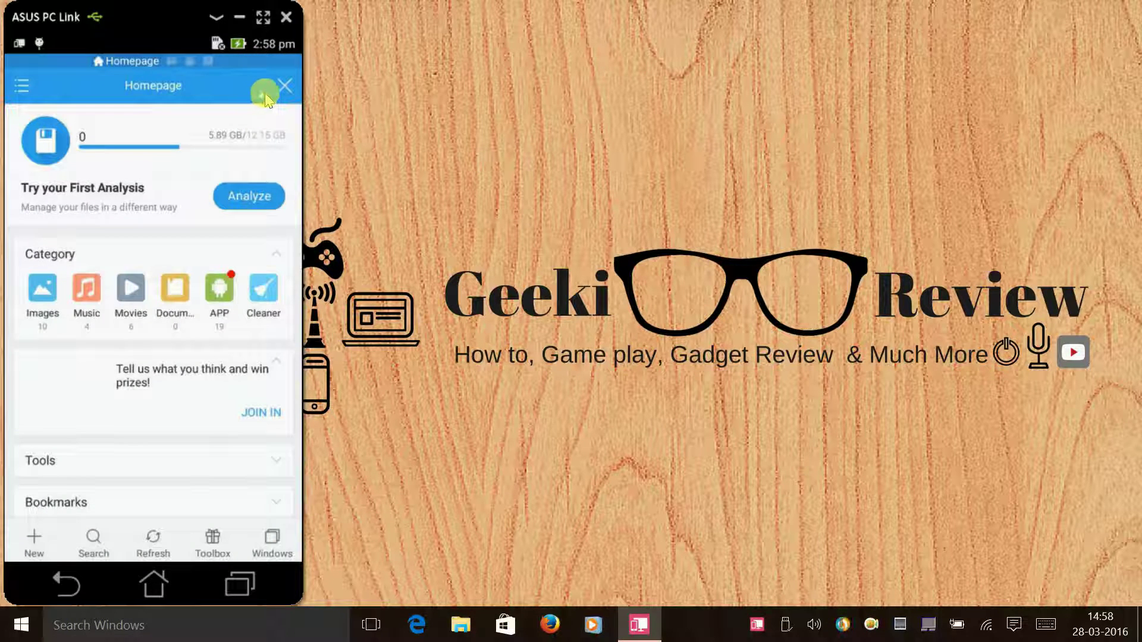
- Go to the Device root directory in ES File Explorer and open the system folder
click(262, 95)
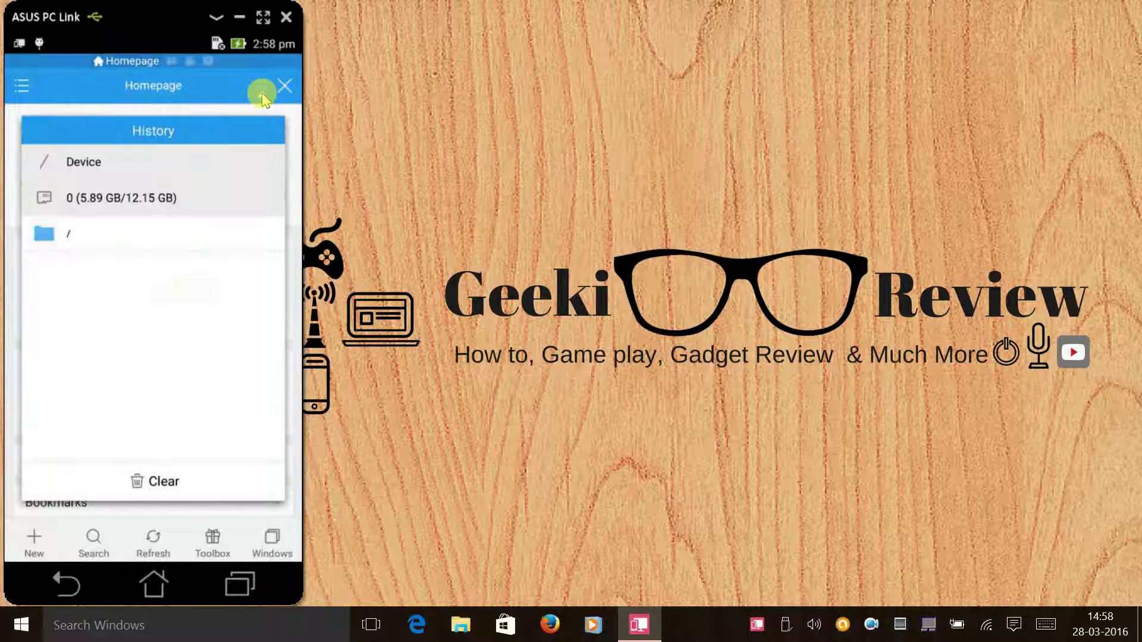
click(97, 163)
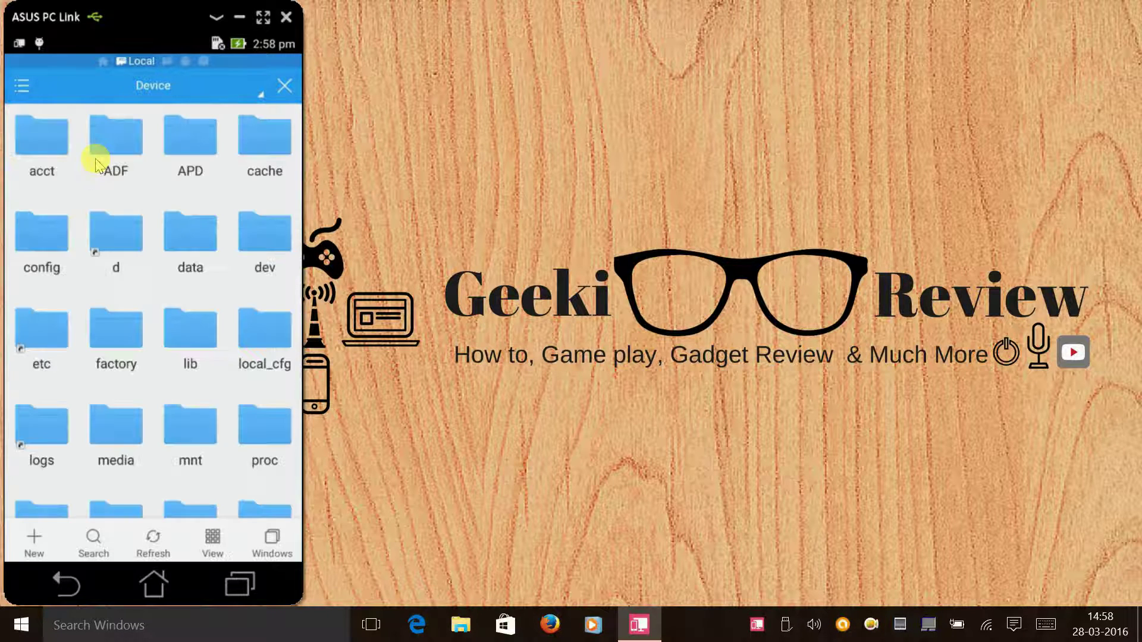
scroll(179, 338, down, 5)
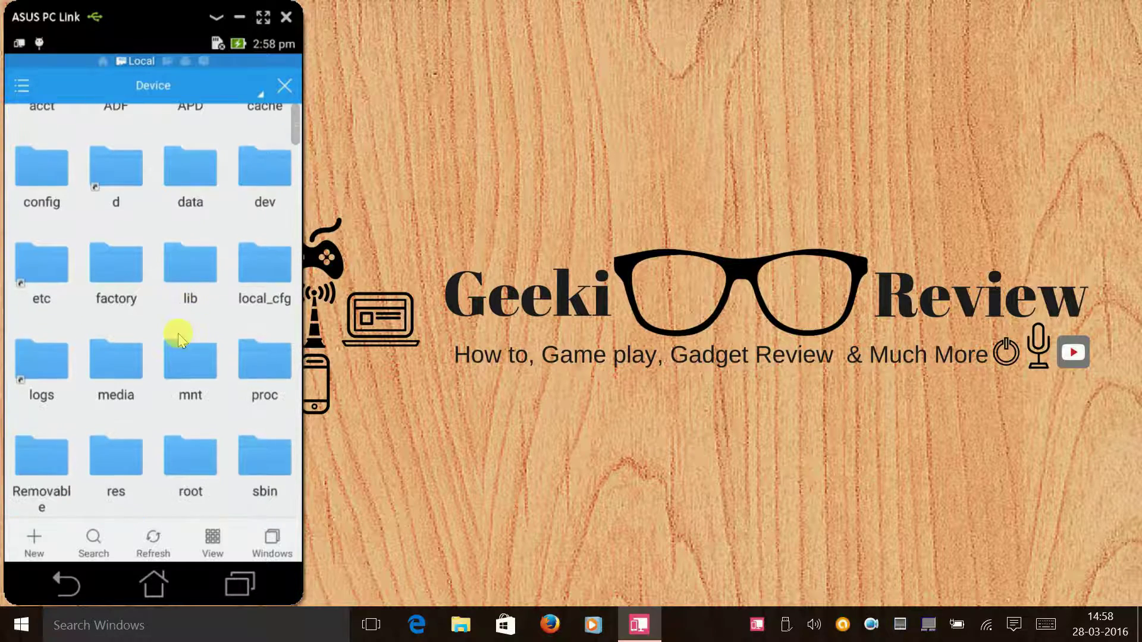
click(264, 195)
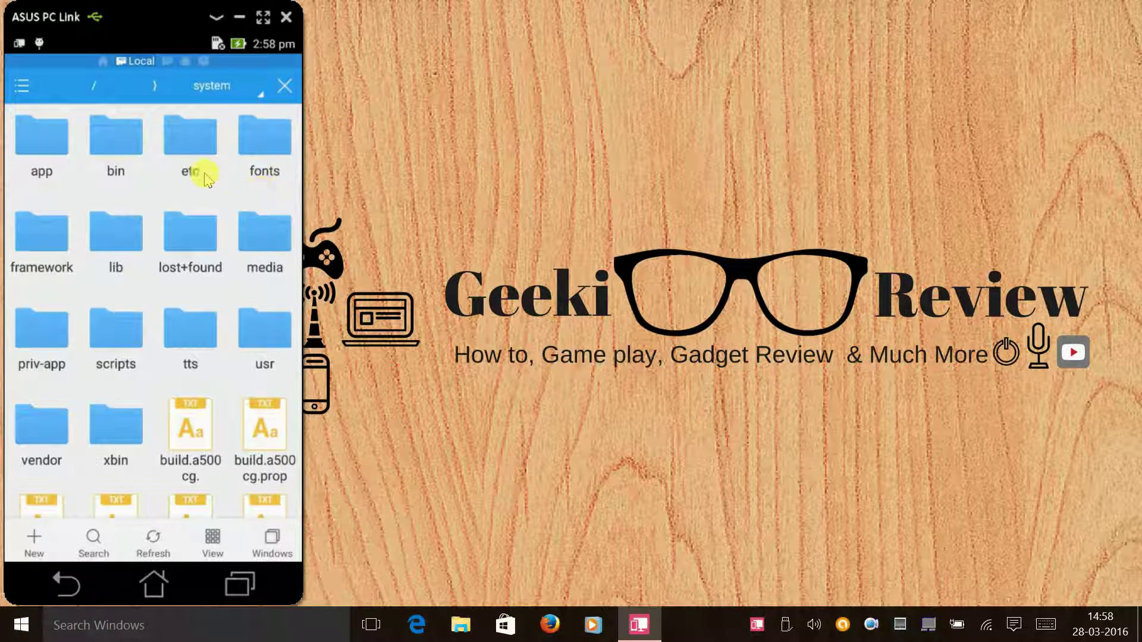
- Open the etc folder inside system and go into its permissions folder
click(192, 146)
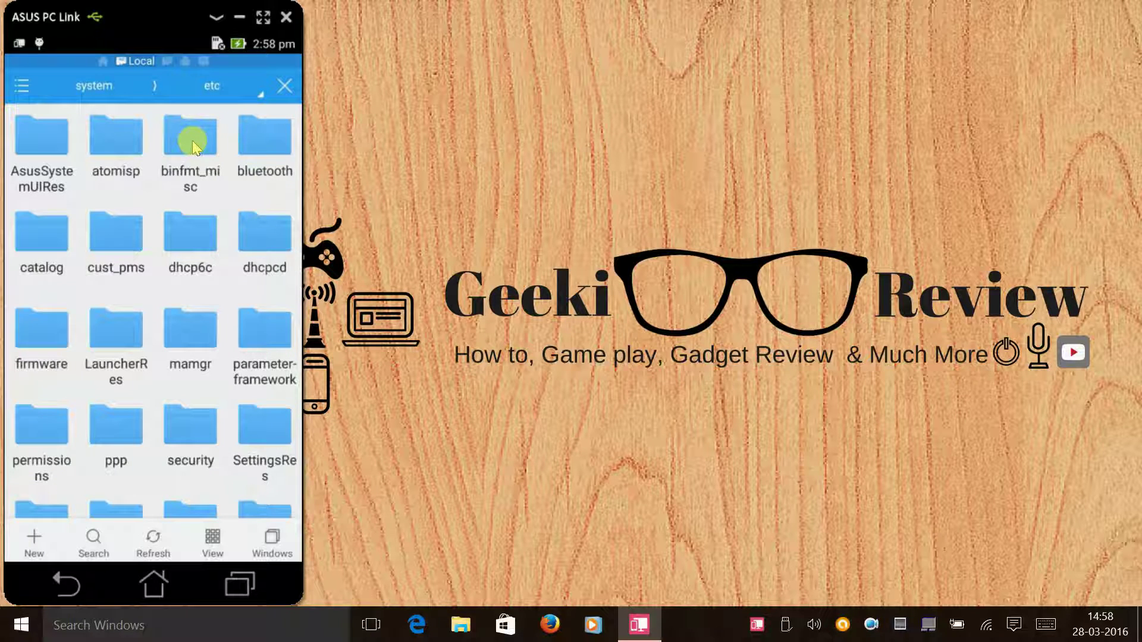
scroll(137, 273, down, 2)
click(40, 357)
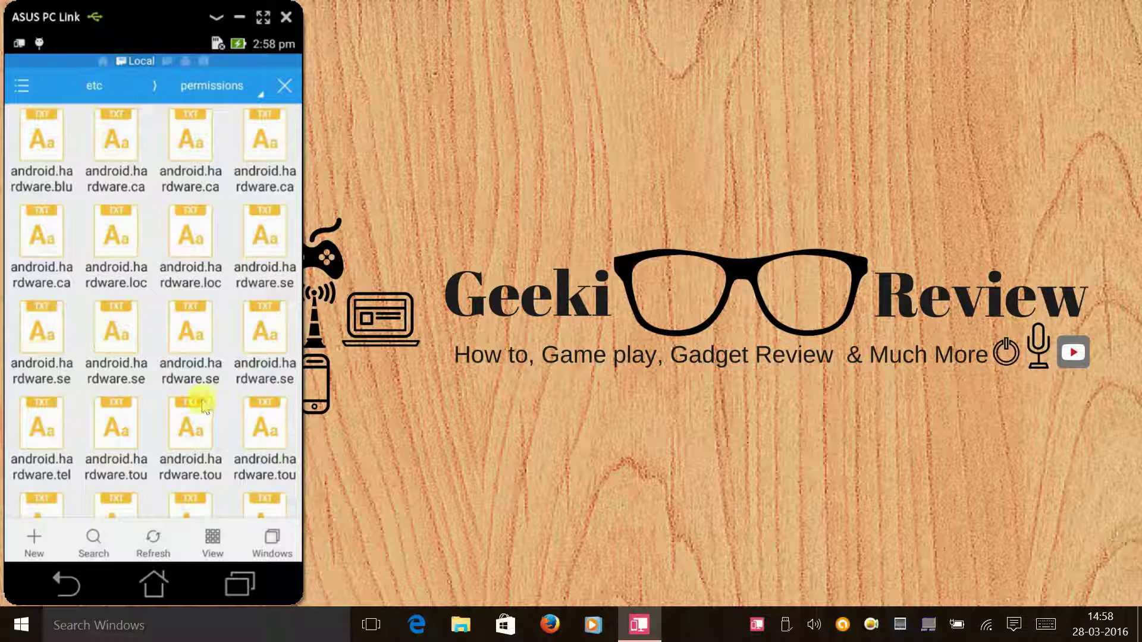
- Find asus.hardware.touchgesture.double_tap.xml in the permissions folder, open it to check its contents, and delete the file
scroll(200, 405, down, 2)
scroll(201, 405, down, 2)
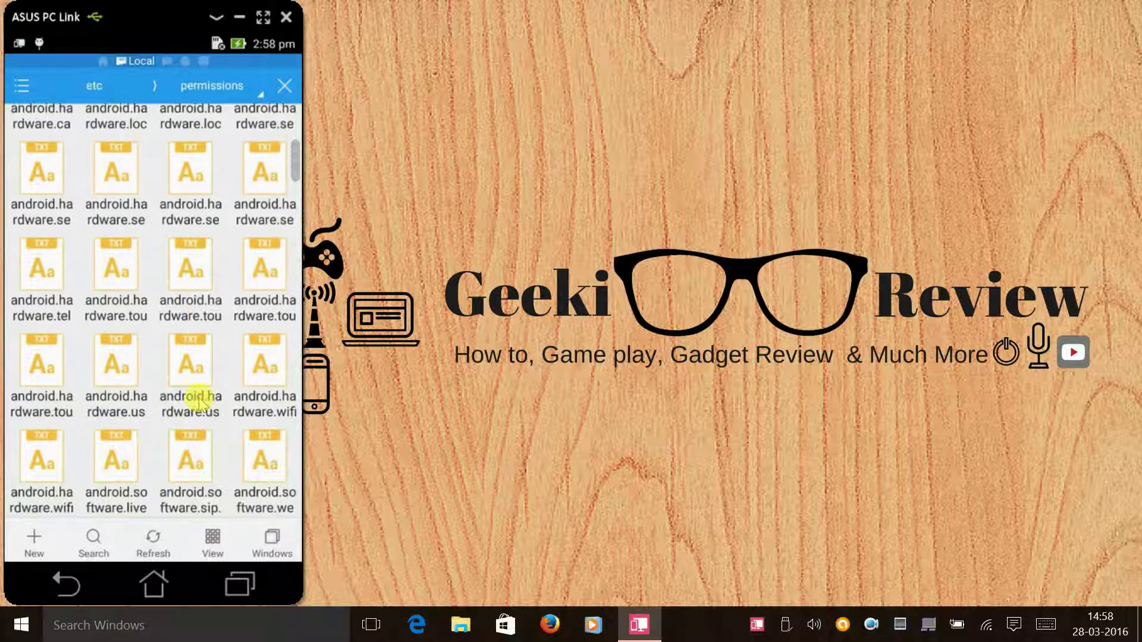
scroll(203, 405, down, 3)
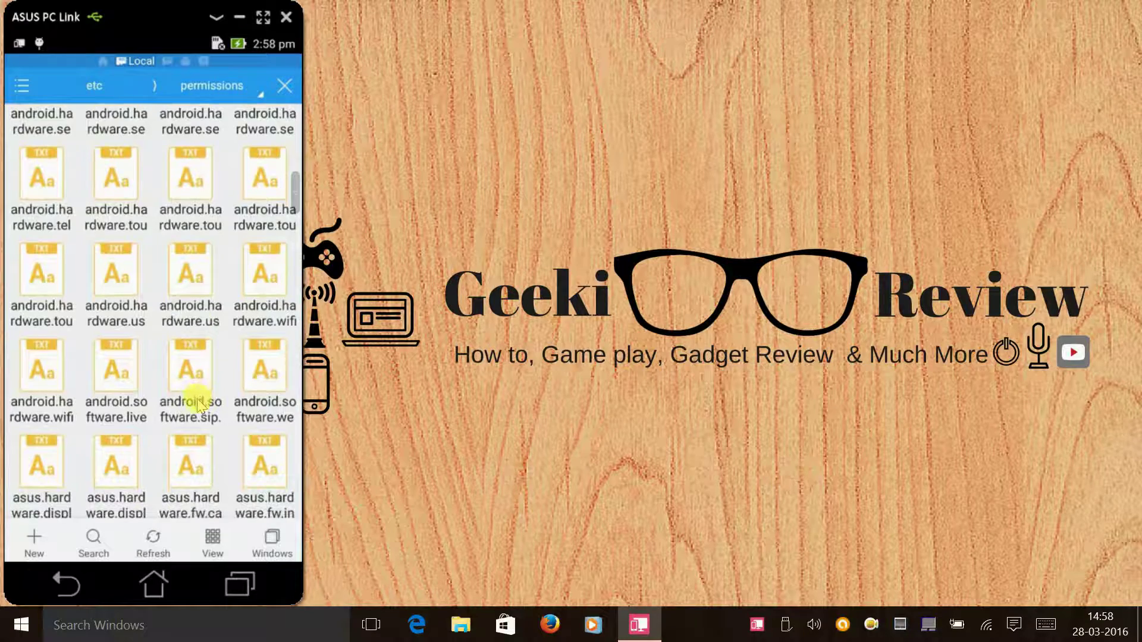
scroll(200, 407, down, 3)
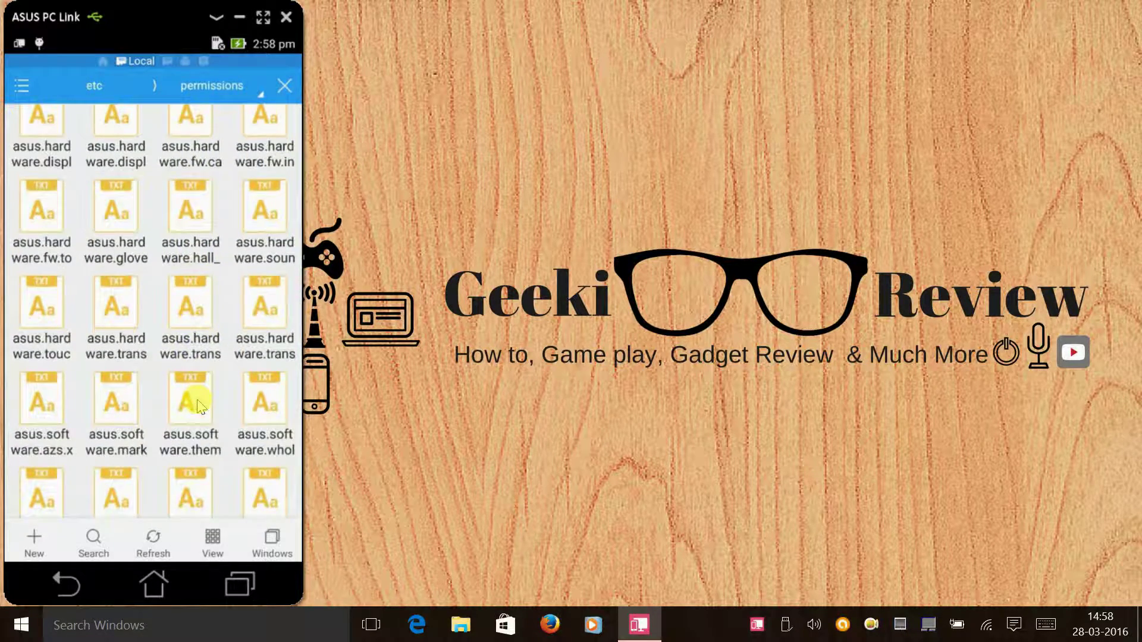
scroll(197, 401, down, 3)
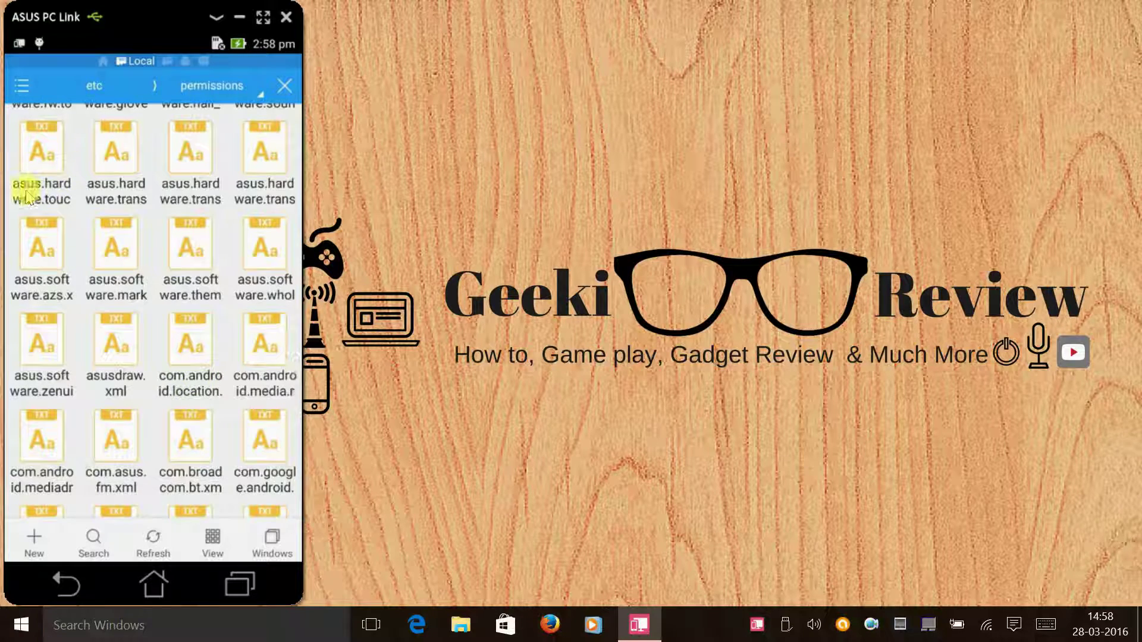
click(64, 202)
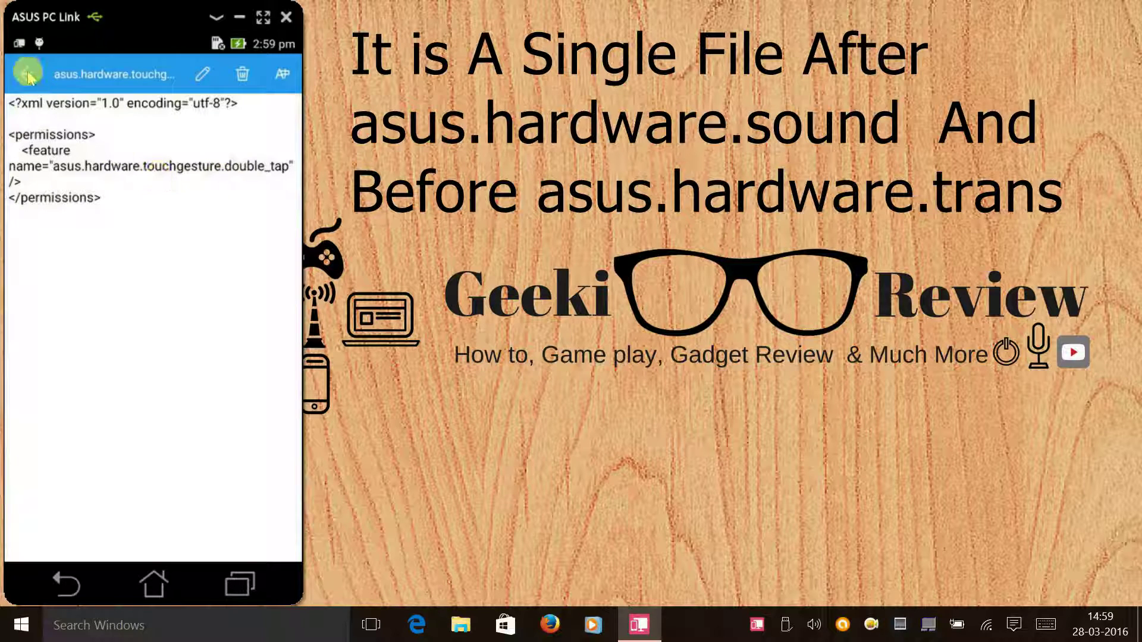
right_click(50, 105)
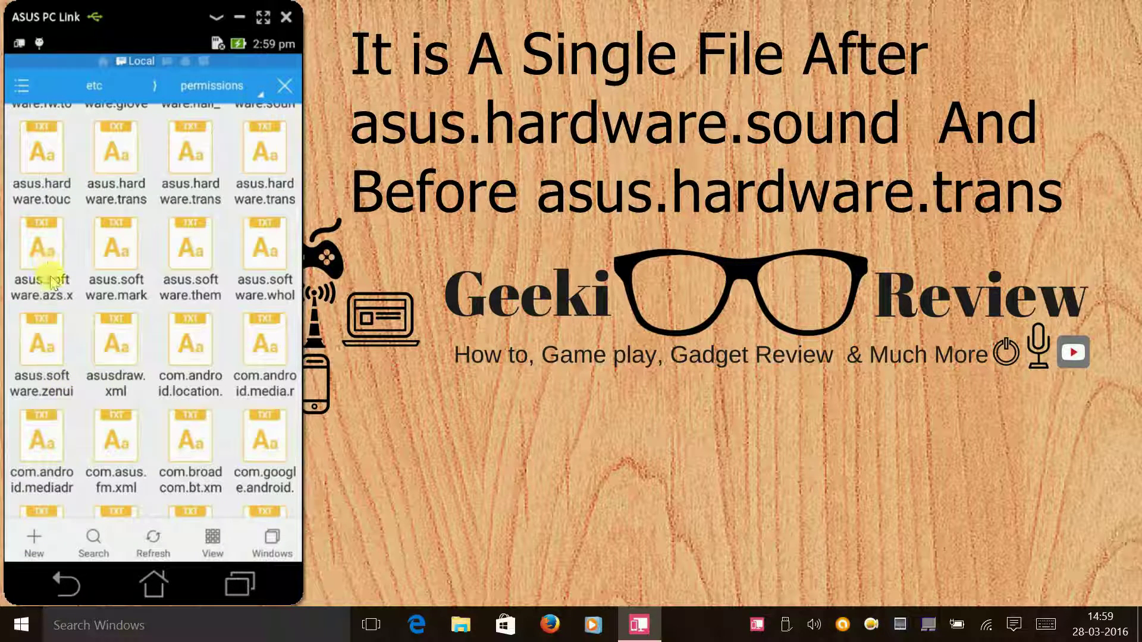
click(34, 182)
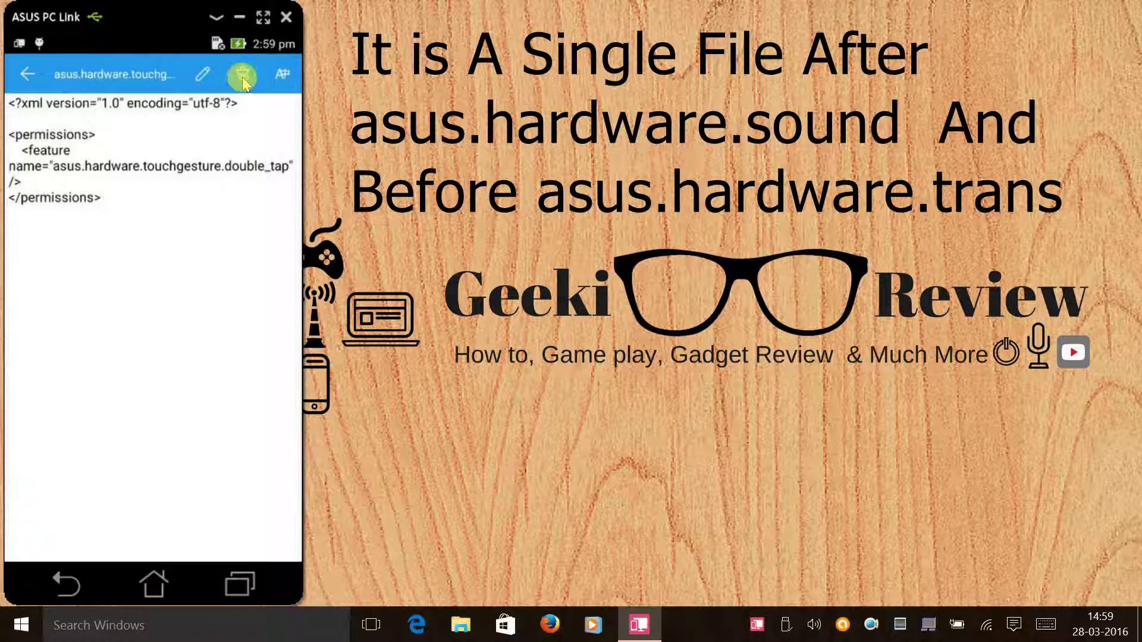
click(242, 76)
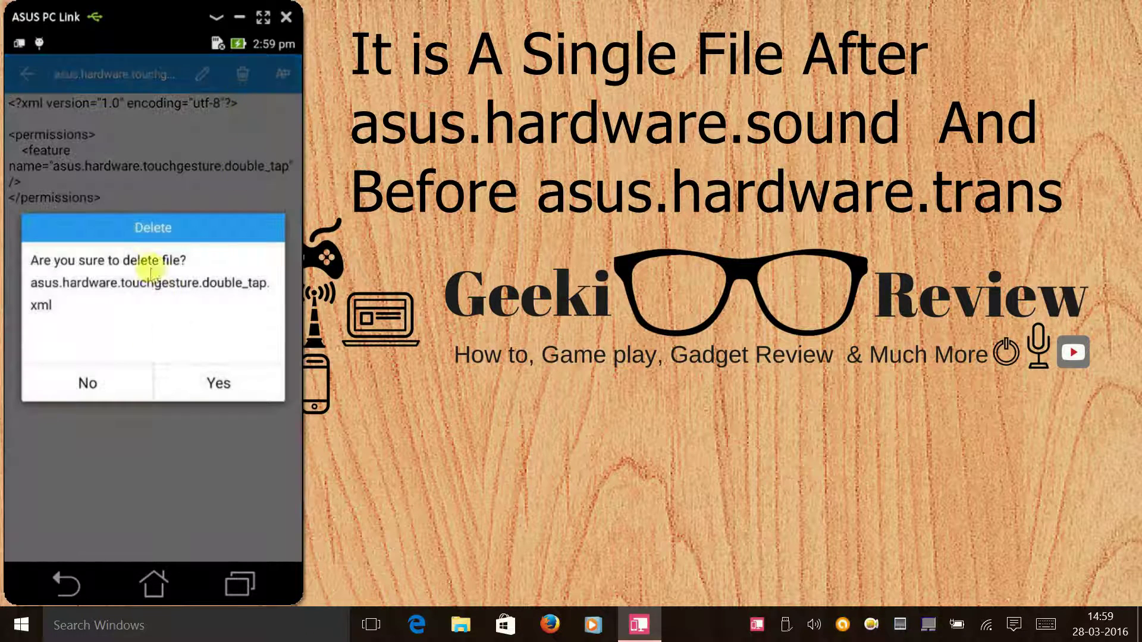
click(216, 384)
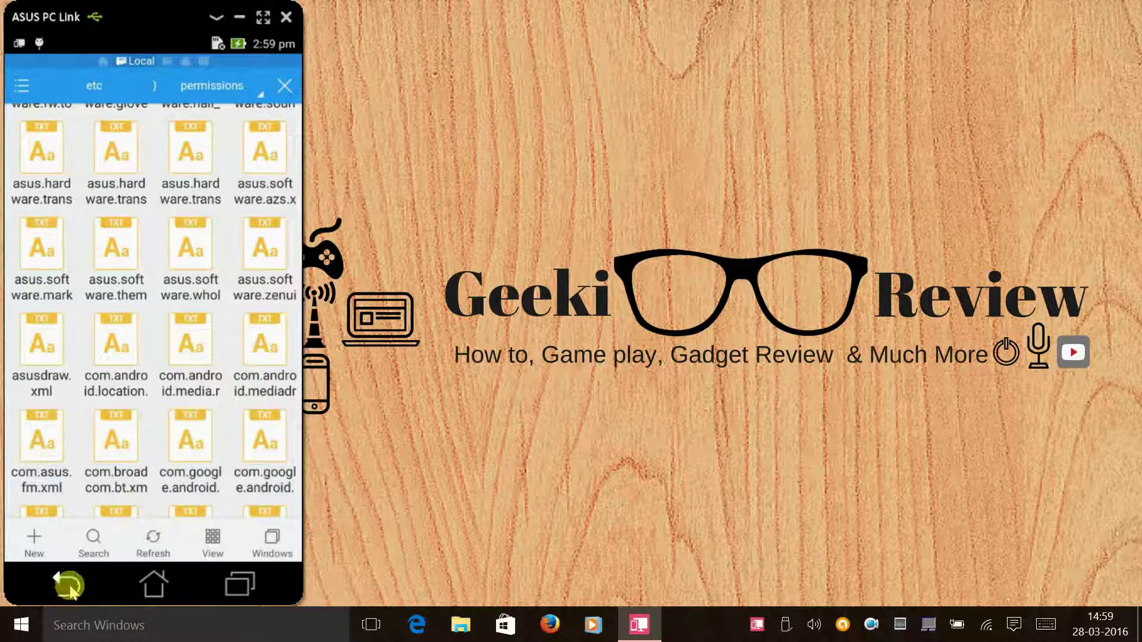
- Back out of the permissions folder through etc and the system folder
click(69, 587)
click(69, 587)
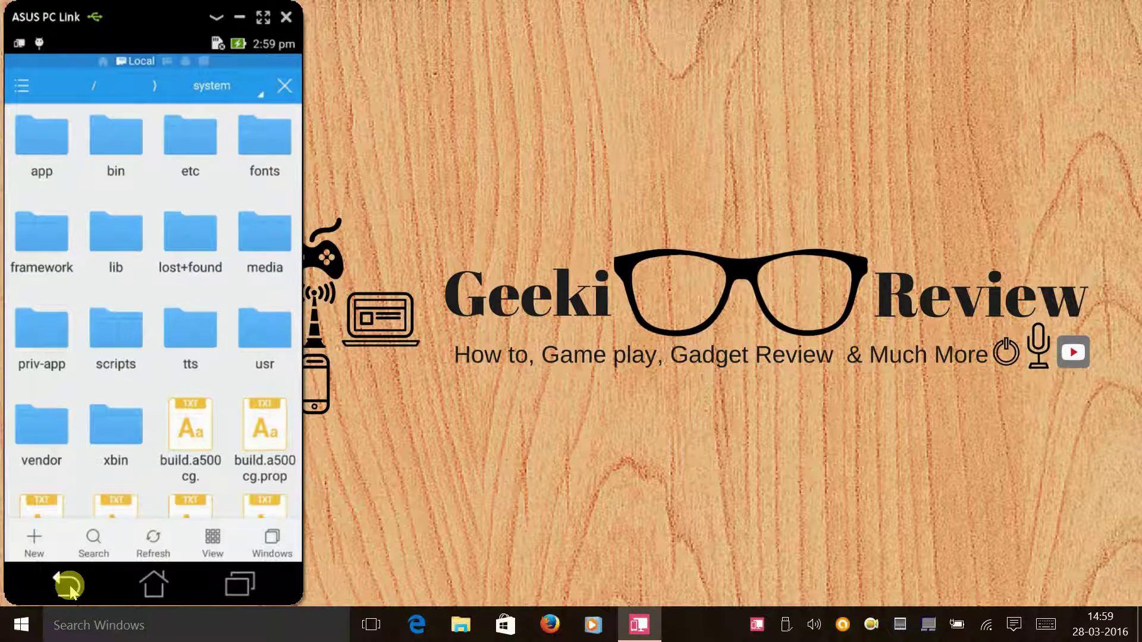
click(69, 587)
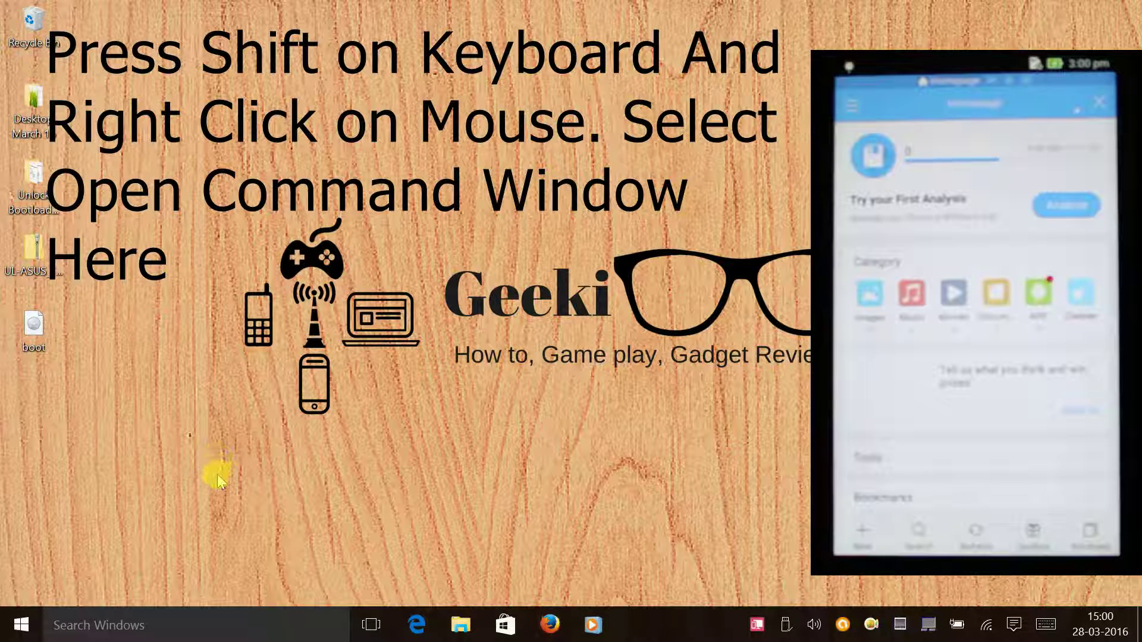
- Open a command window on the PC desktop, reboot the phone with "adb reboot device", and close the window
shift+right_click(208, 438)
click(165, 307)
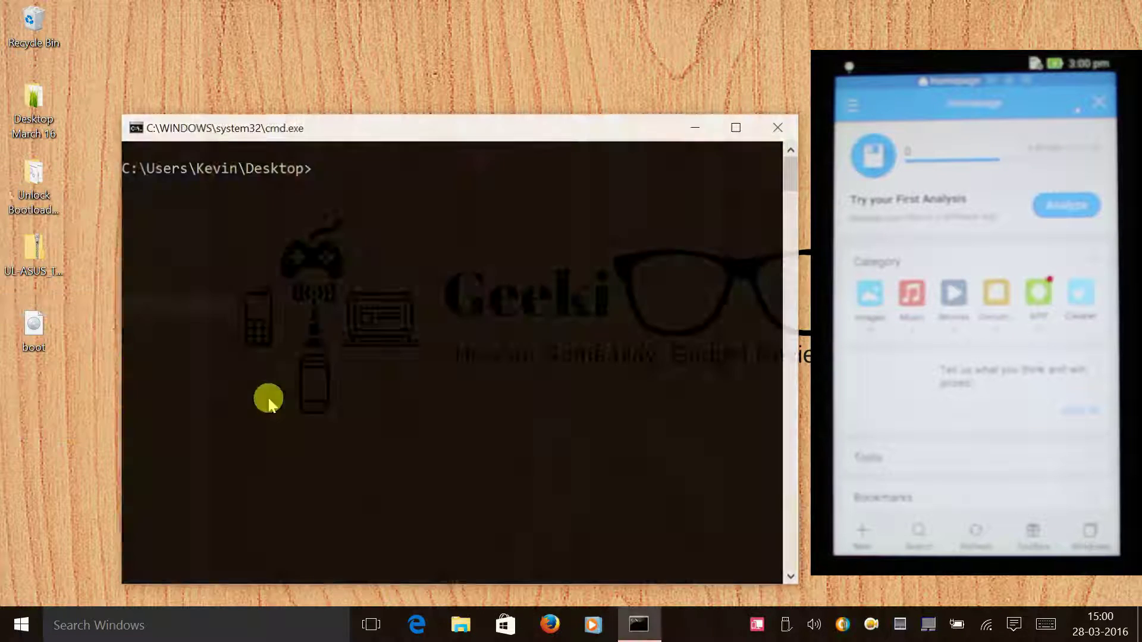
text(adb reboot device)
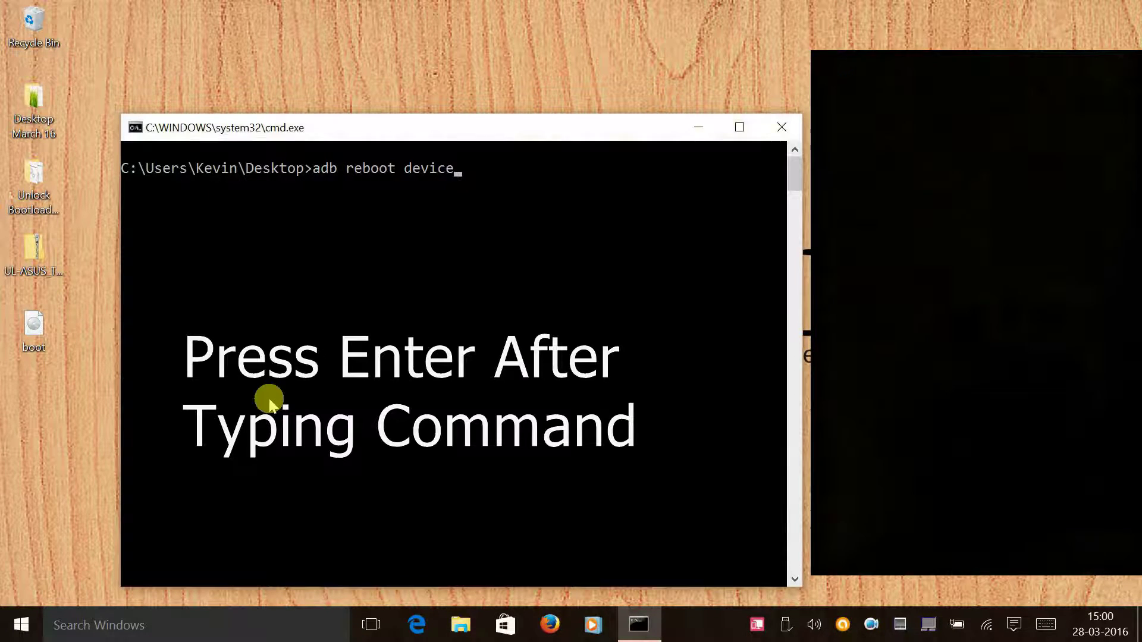
key(Return)
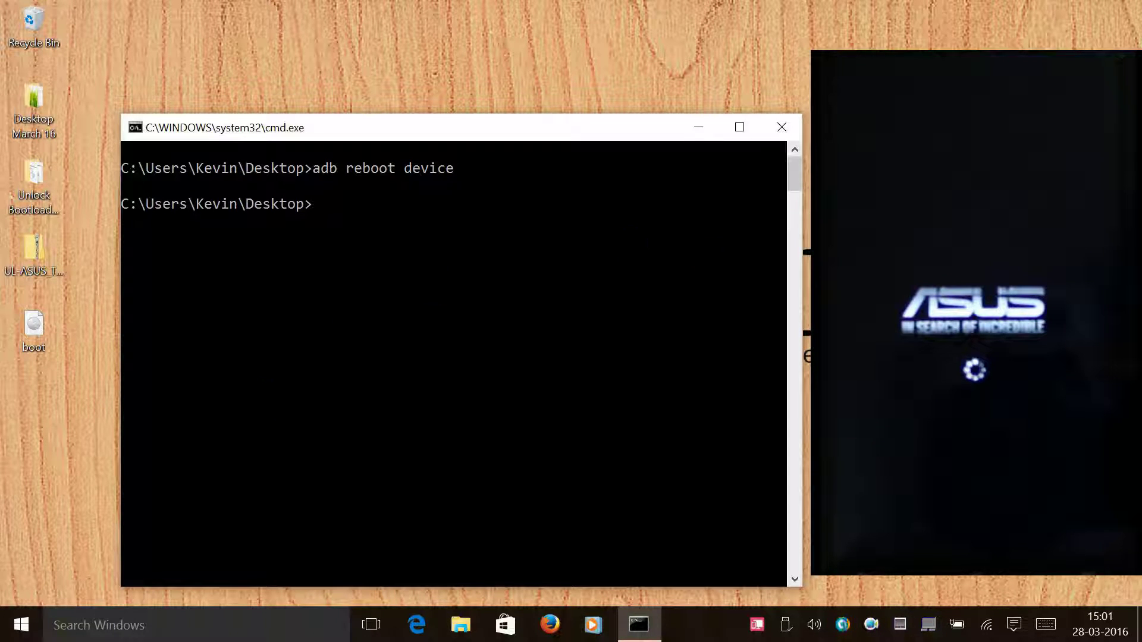
click(782, 128)
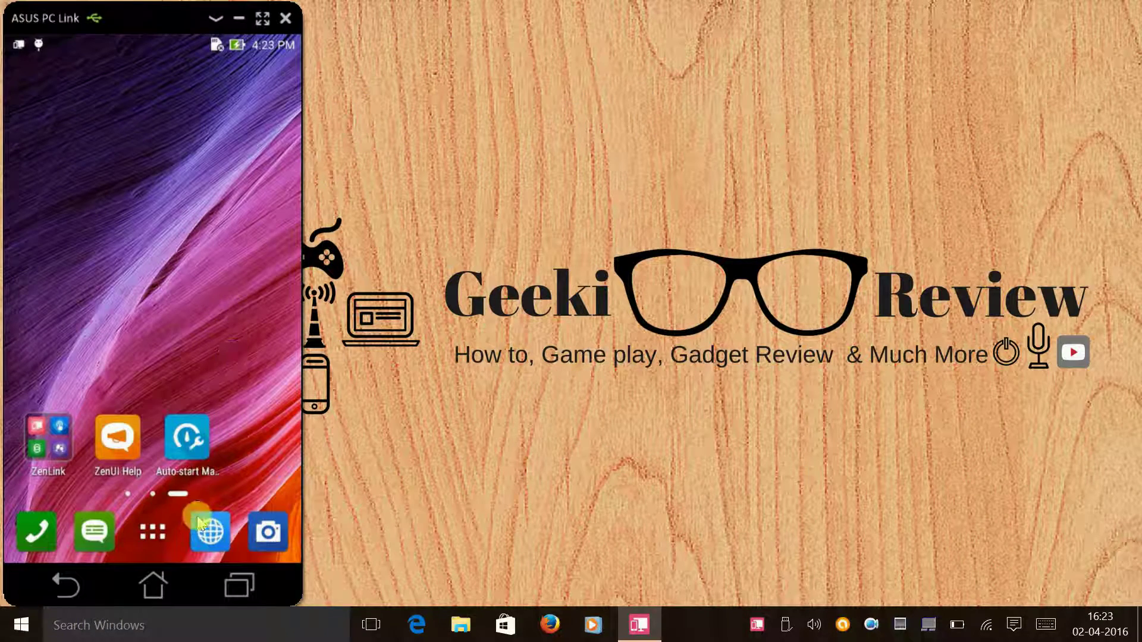
- Launch SuperSU from the phone's app drawer and view the ADB shell entry's access options, then dismiss them
click(153, 525)
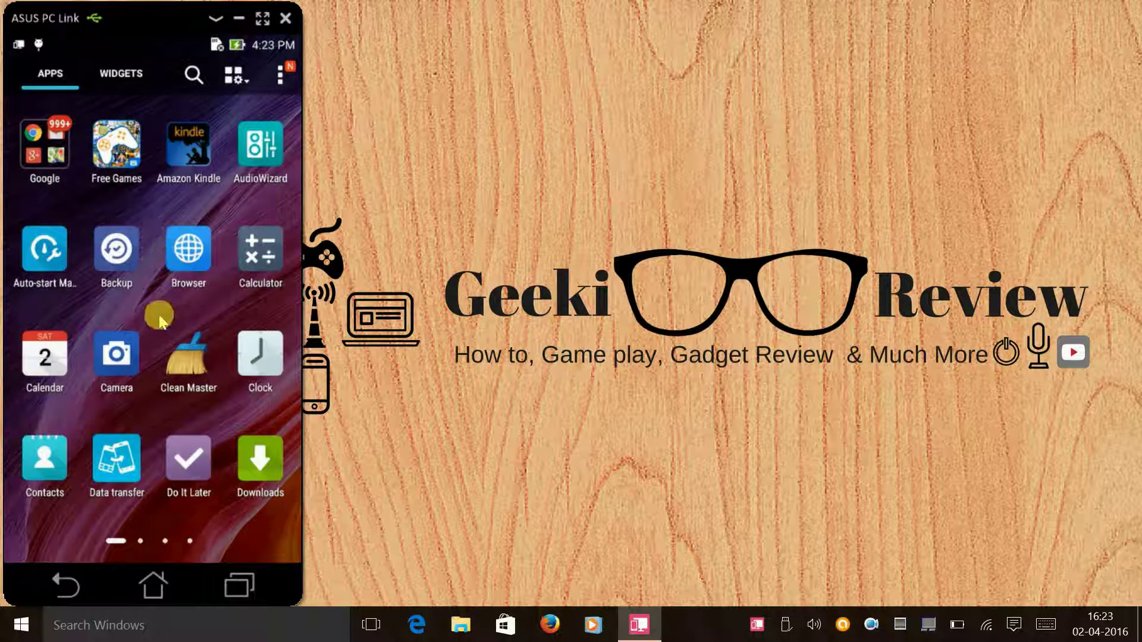
drag(161, 314, 284, 291)
click(116, 249)
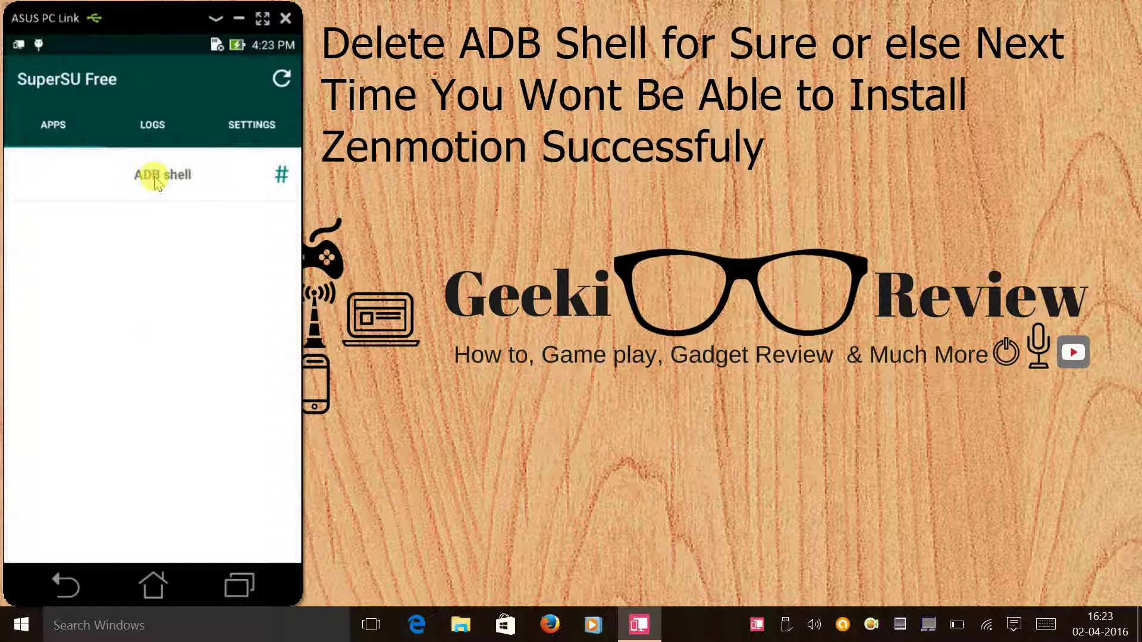
click(191, 190)
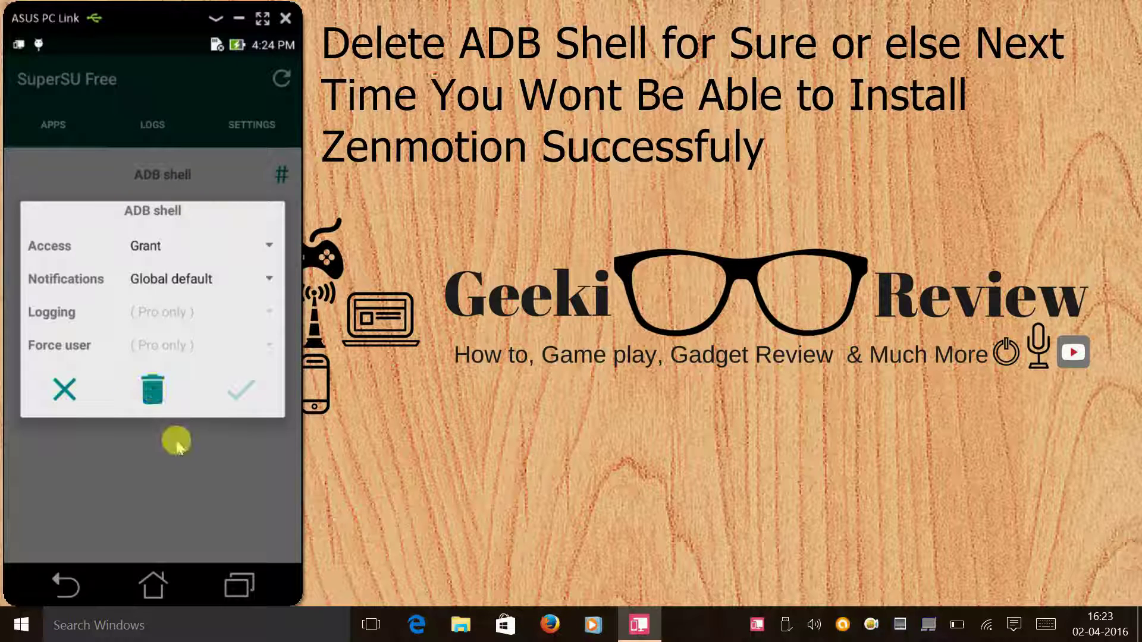
click(161, 483)
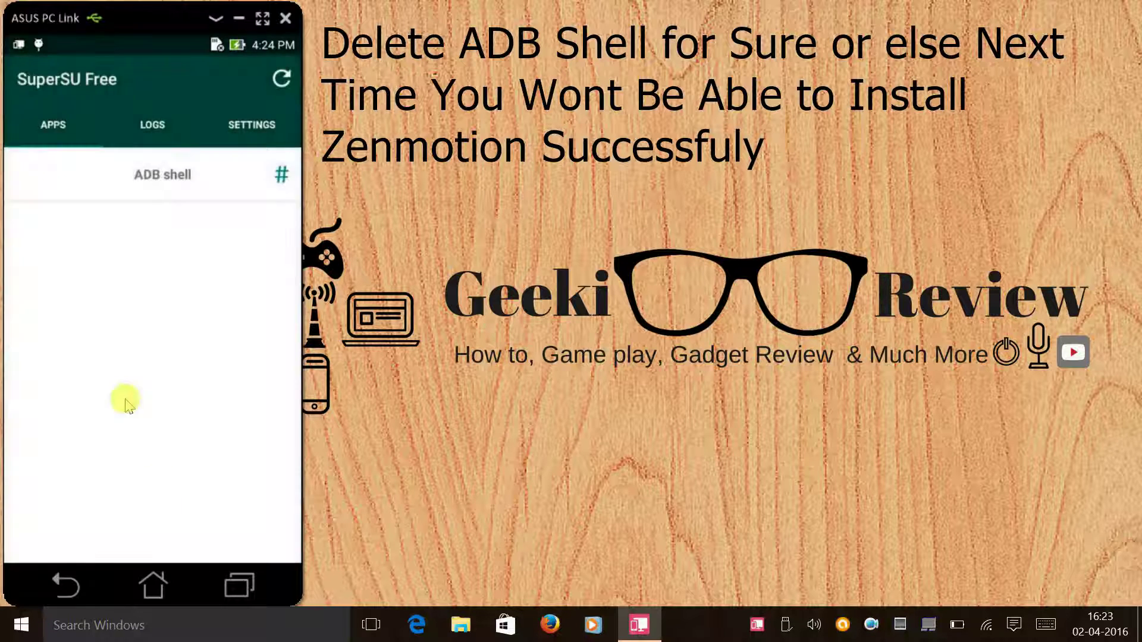
- Find Full unroot in the SuperSU settings, view its confirmation, cancel it, and return to the phone's home screen
click(265, 128)
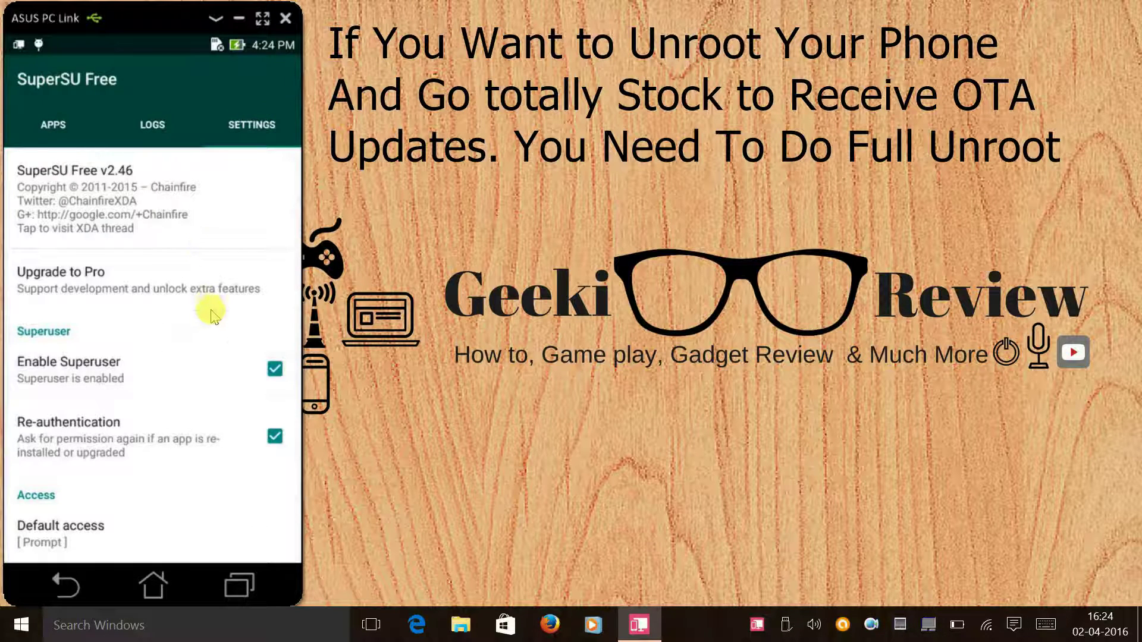
scroll(214, 314, down, 2)
scroll(211, 312, down, 5)
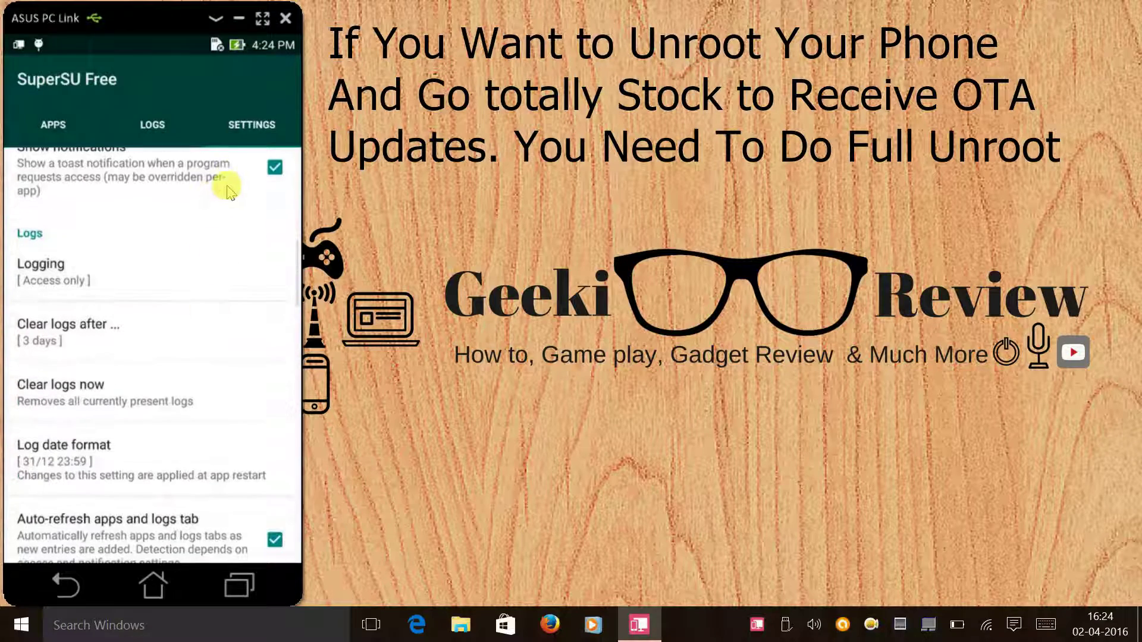
scroll(216, 269, down, 8)
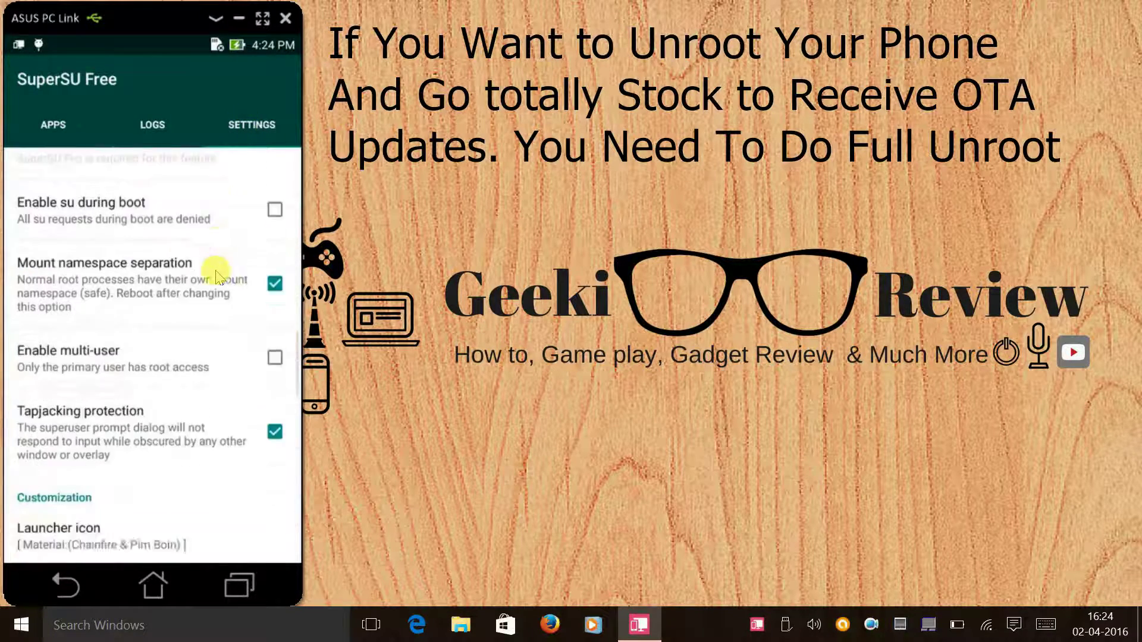
scroll(217, 274, down, 10)
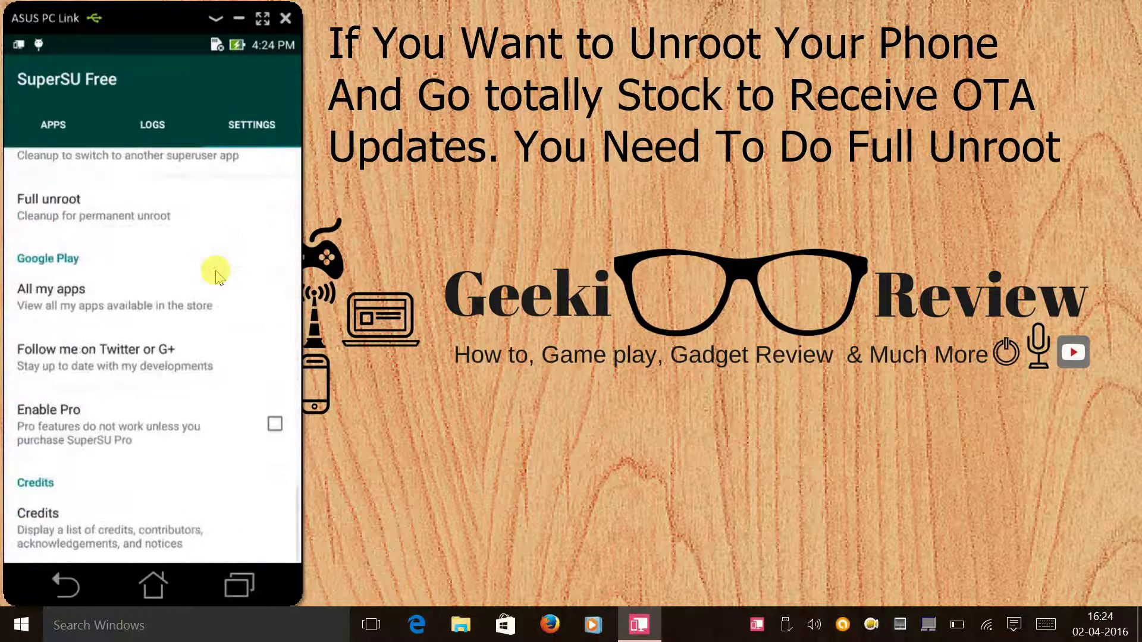
scroll(216, 273, up, 3)
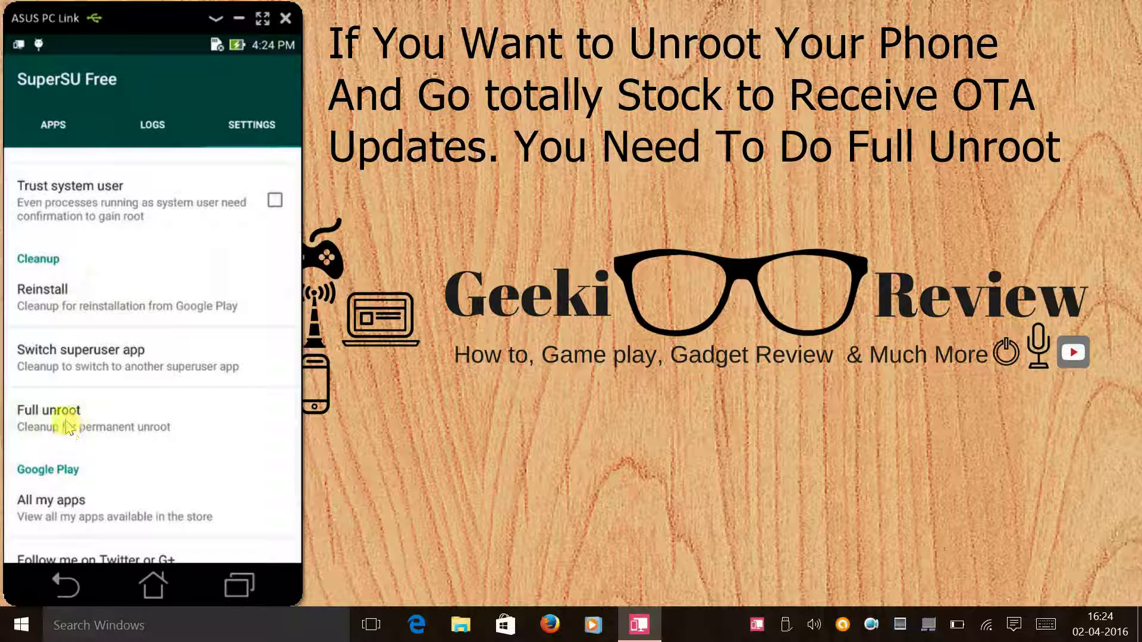
click(97, 428)
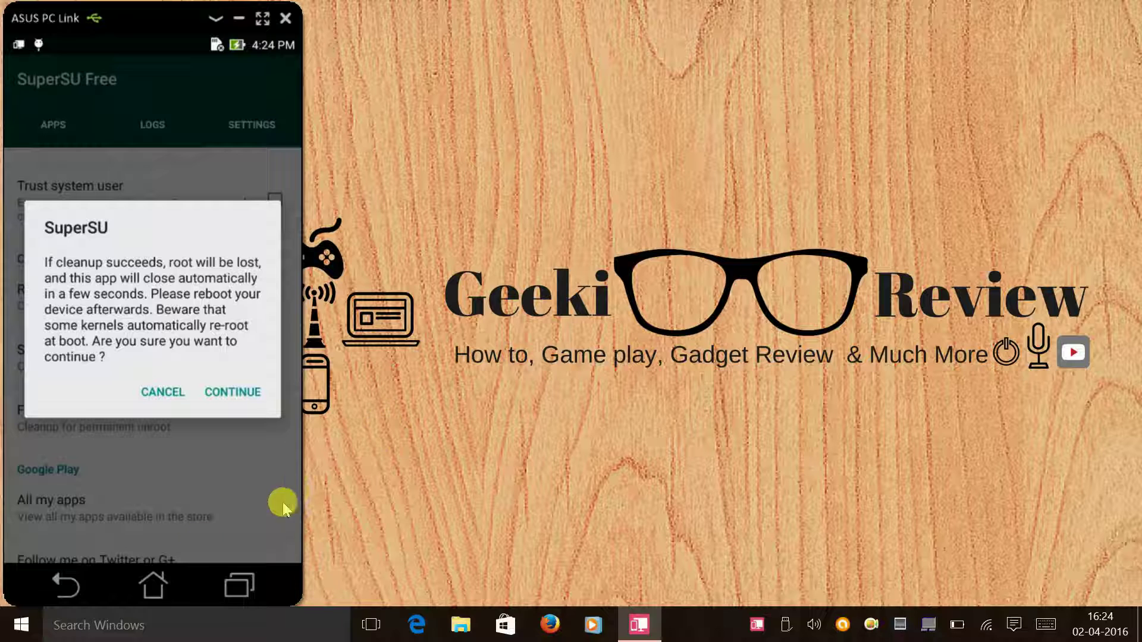
click(163, 393)
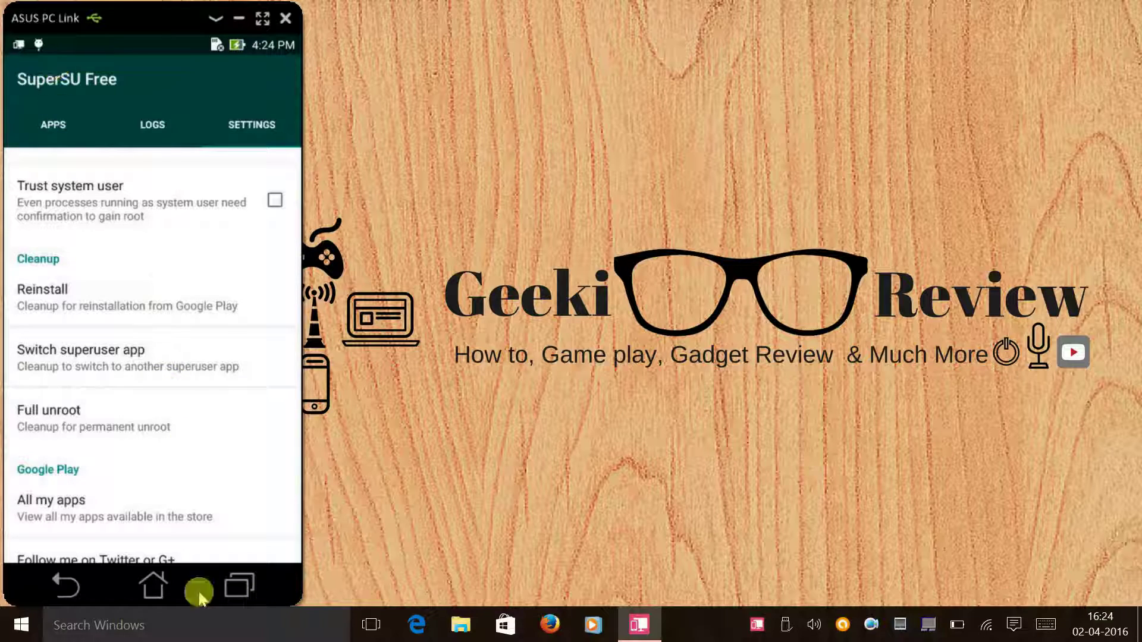
click(156, 596)
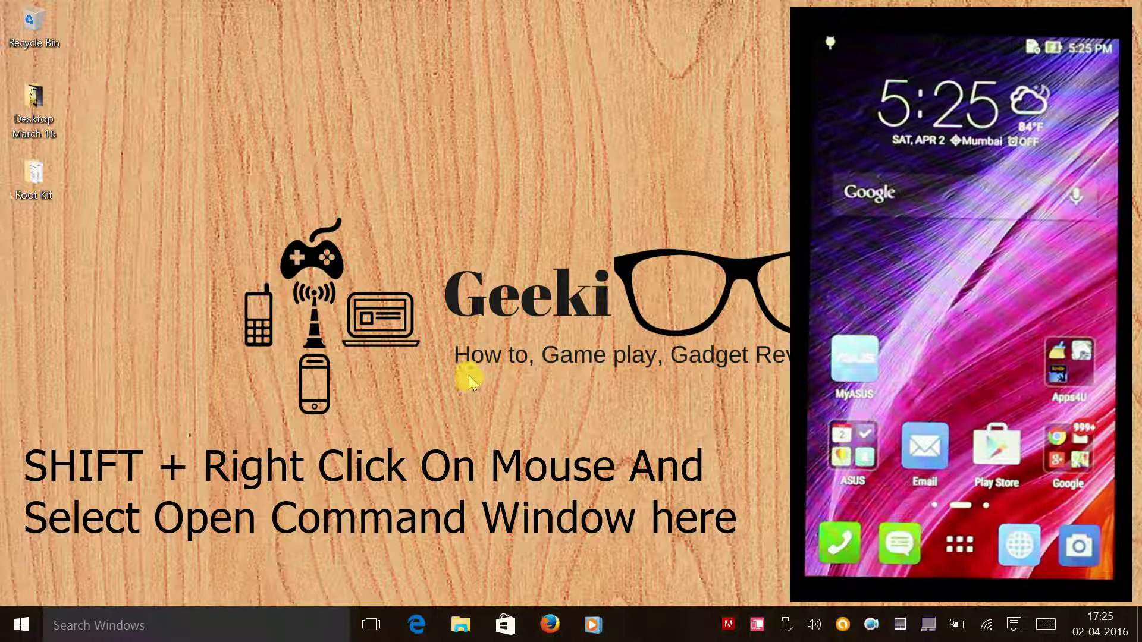
- Open a command window on the PC desktop and run "adb reboot bootloader" to restart the phone into the bootloader
shift+right_click(483, 283)
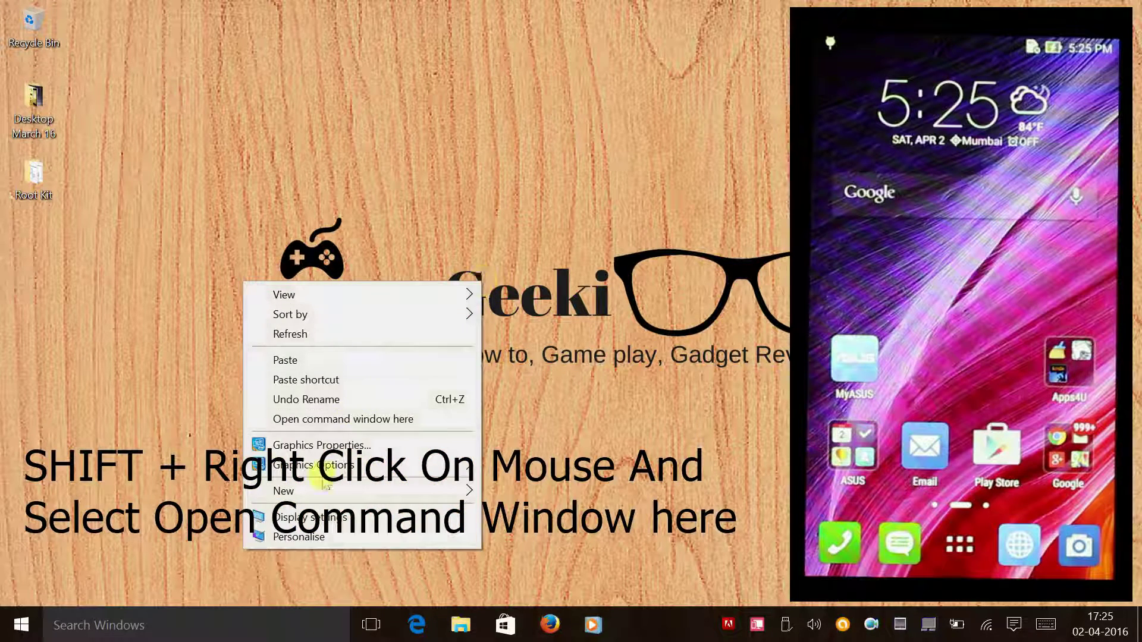
click(352, 420)
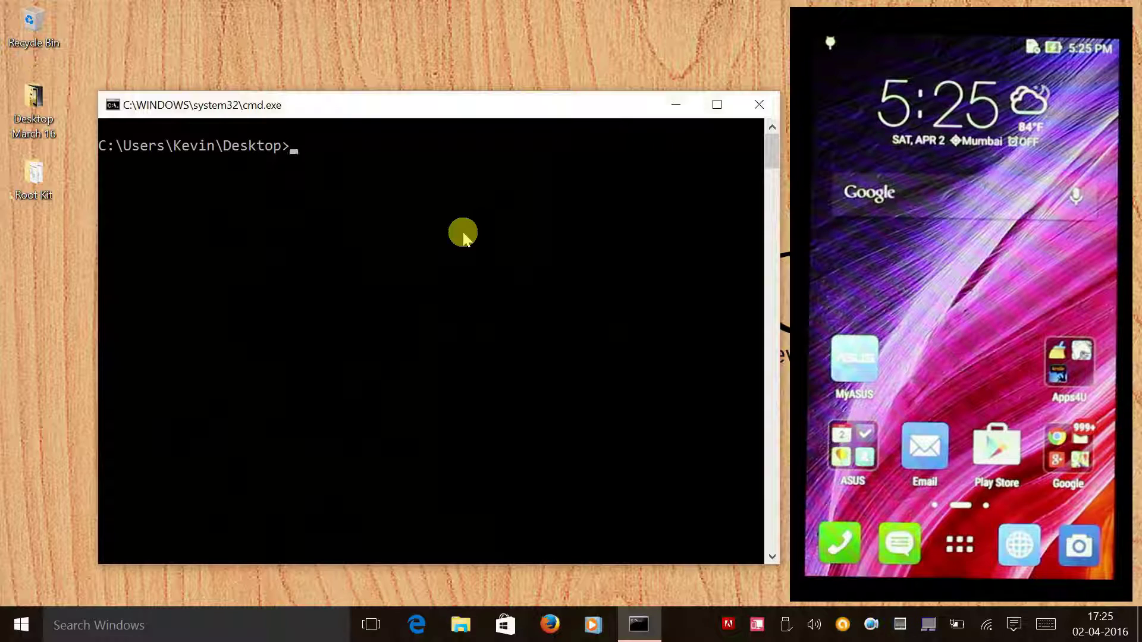
text(adb)
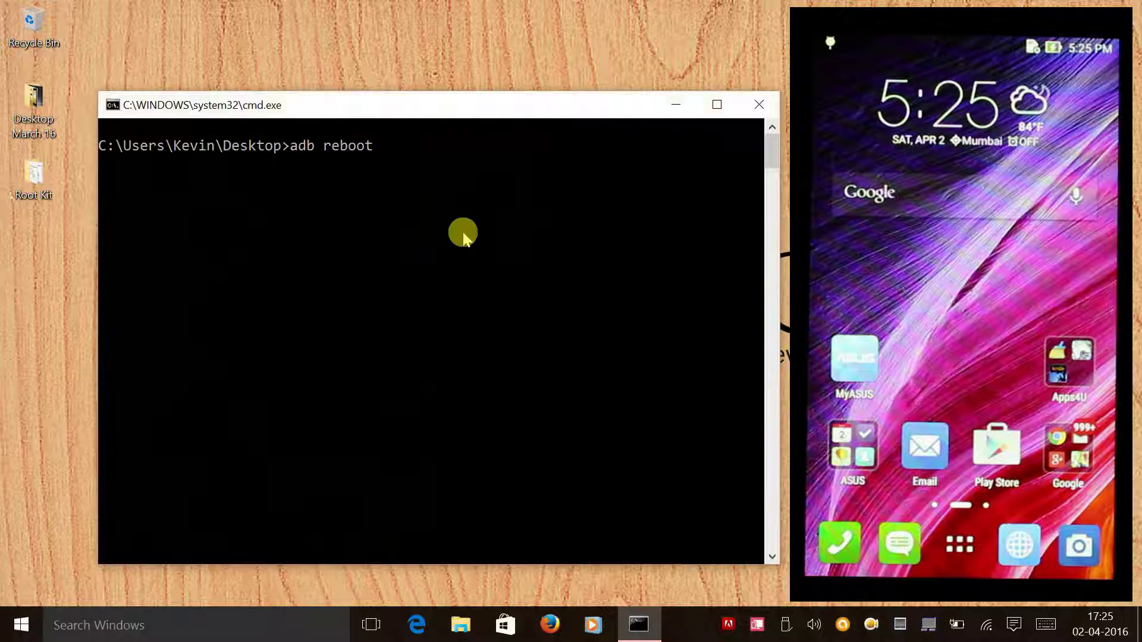
text(reboot bootloader)
key(Return)
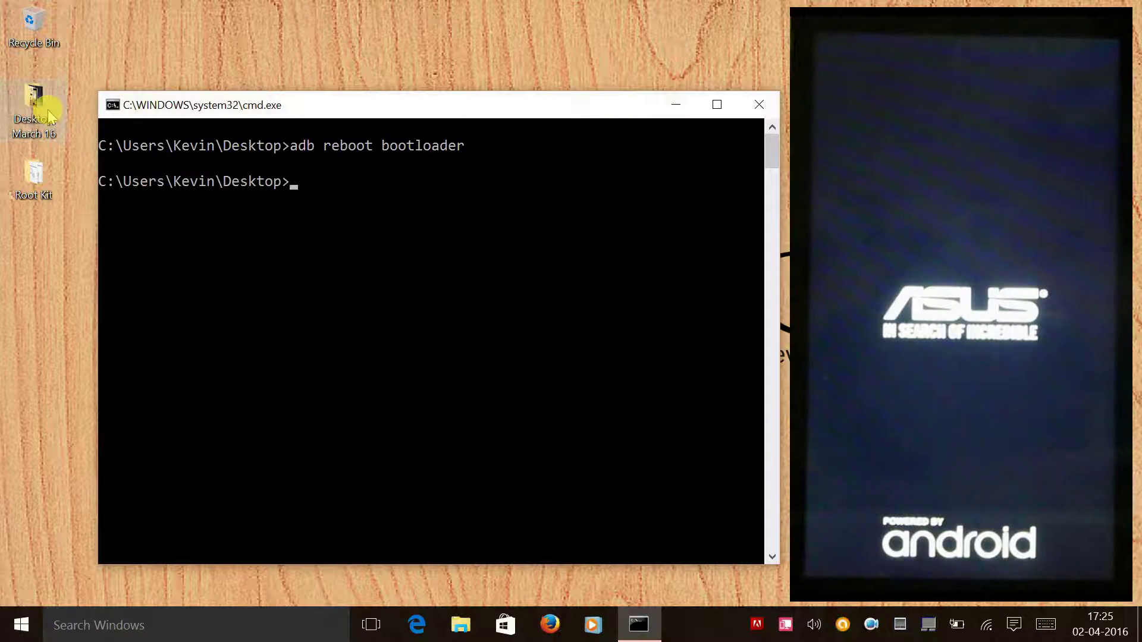
- Paste the UL-ASUS_T00F-WW-3.24.40.87-user firmware archive onto the desktop and move the command window farther from the phone view
right_click(33, 270)
click(61, 348)
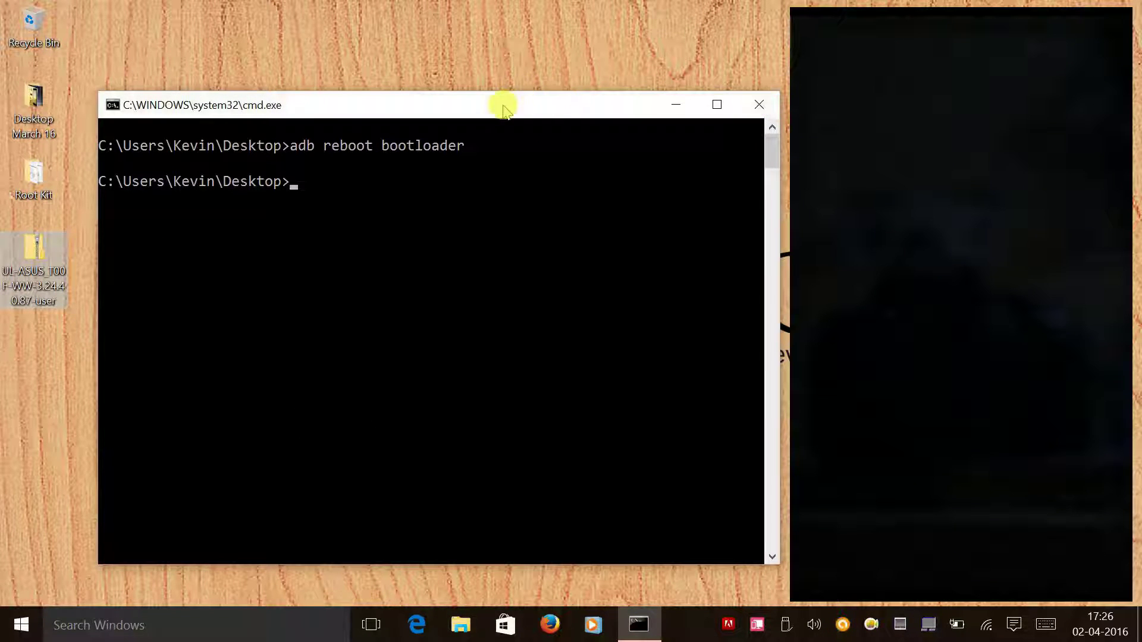
drag(490, 109, 462, 78)
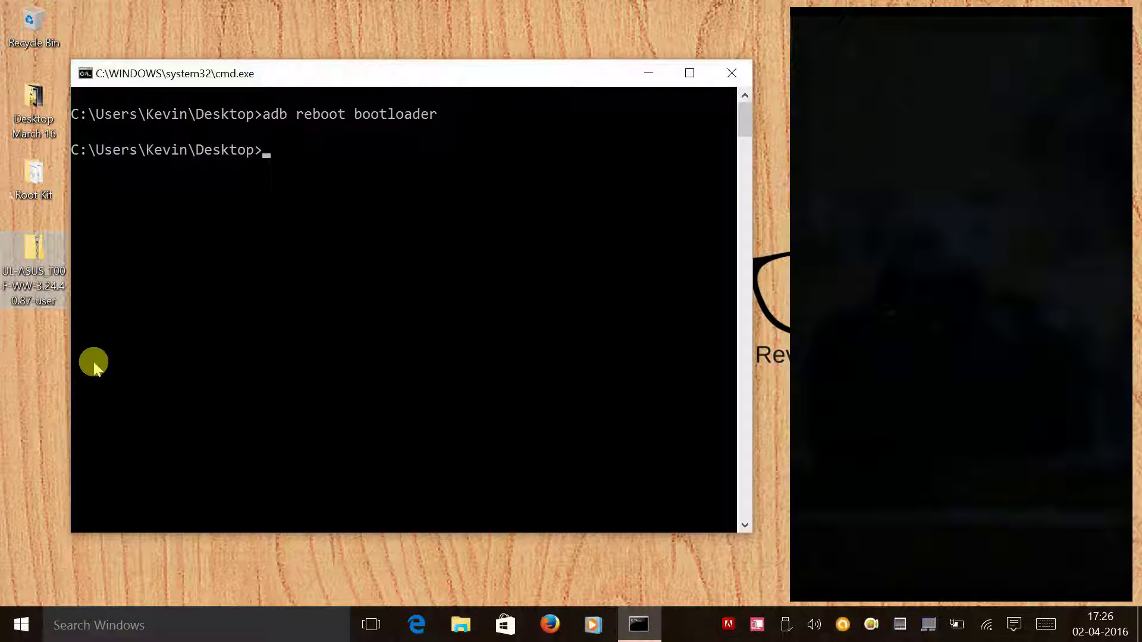
- Copy the droidboot disc image out of the UL-ASUS_T00F-WW-3.24.40.87-user firmware archive and paste it onto the desktop
drag(44, 280, 36, 349)
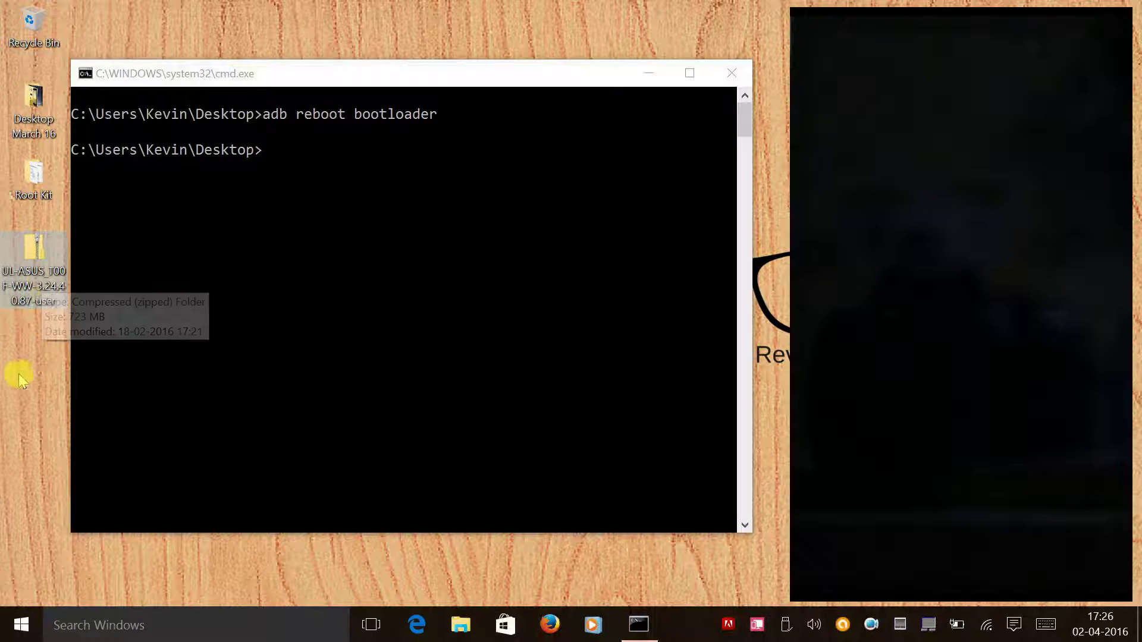
click(31, 288)
double_click(30, 288)
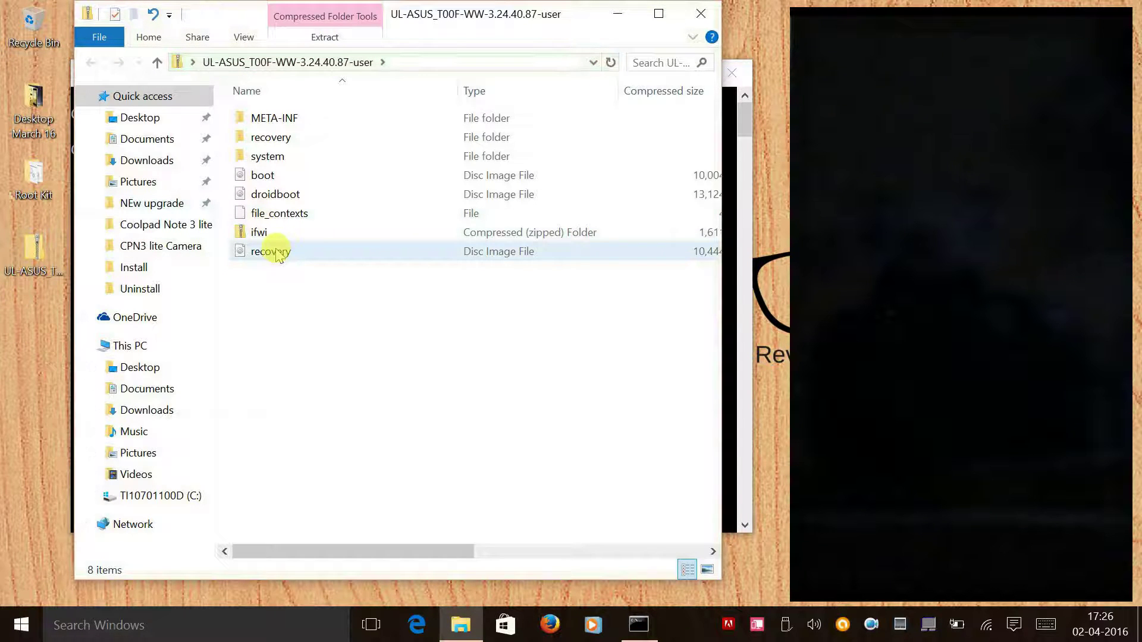
click(288, 192)
right_click(288, 194)
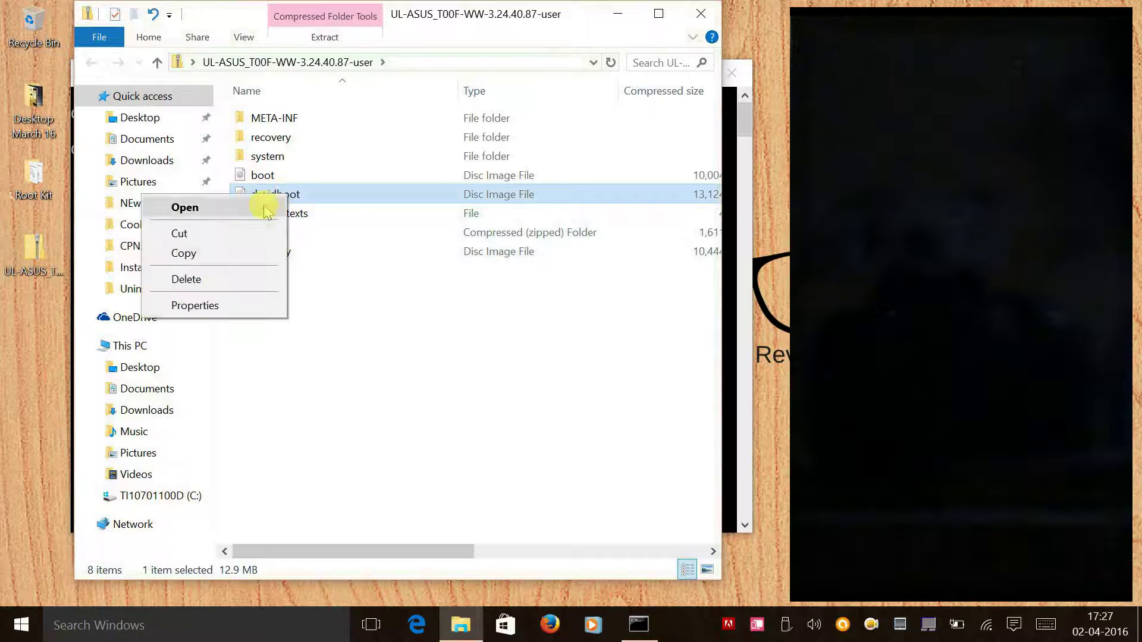
click(224, 254)
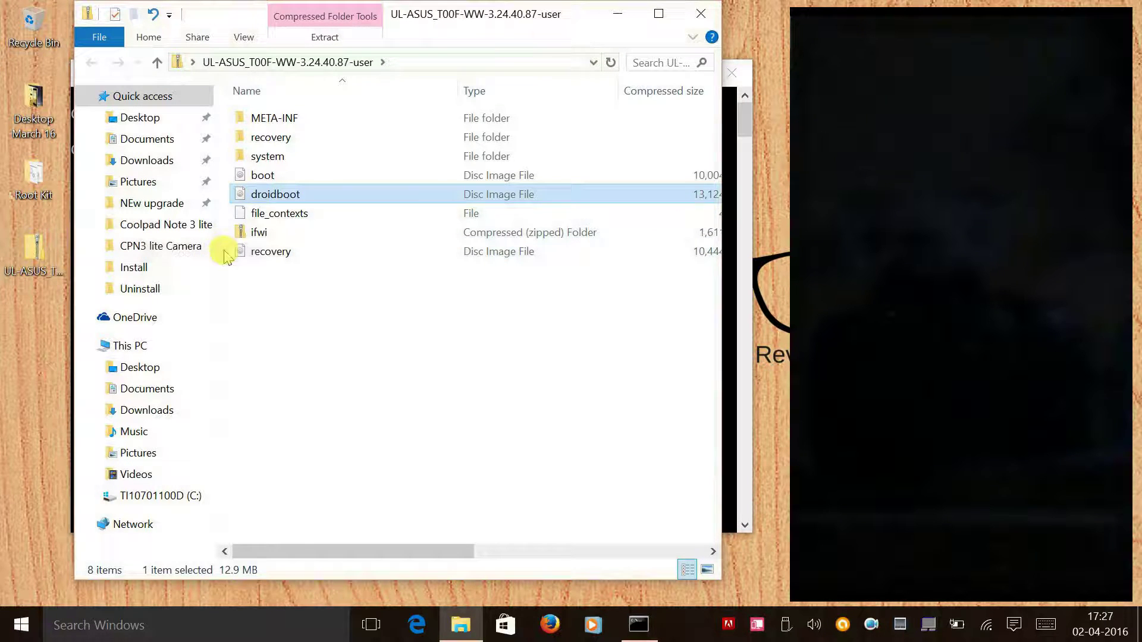
click(703, 13)
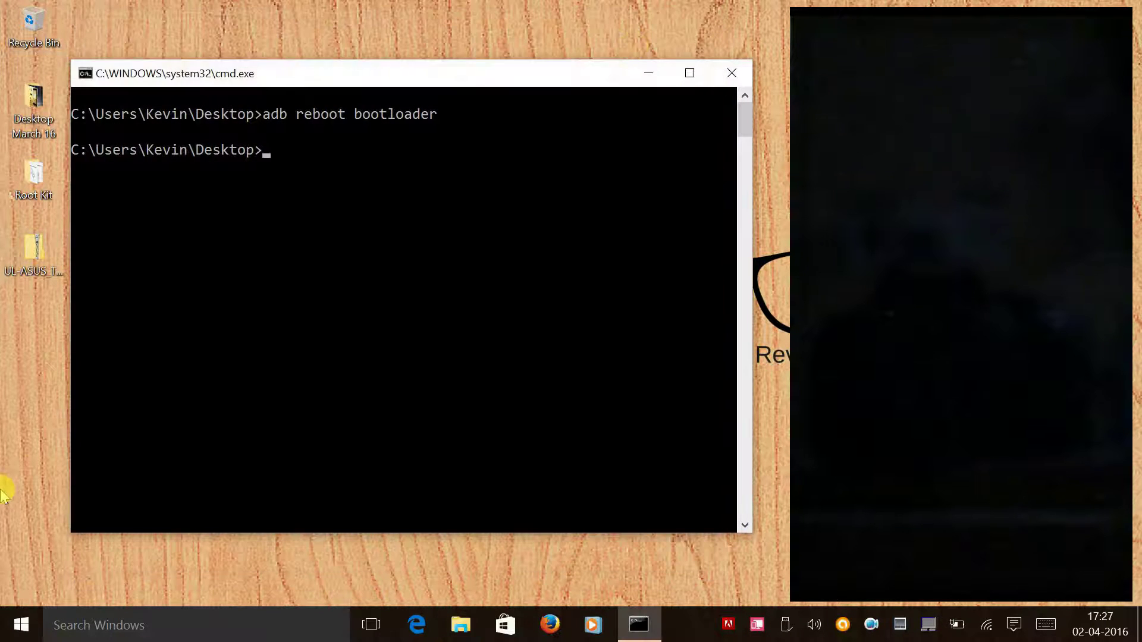
right_click(35, 324)
click(47, 401)
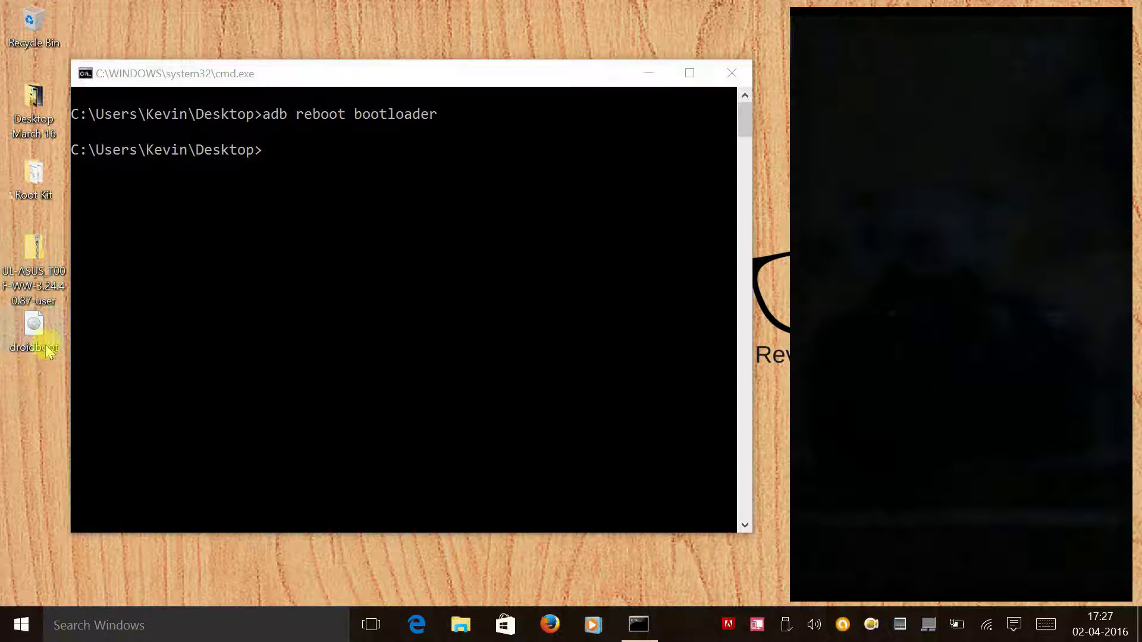
- Run "fastboot flash fastboot droidboot.img" in the open command window to flash the droidboot image to the phone
click(302, 192)
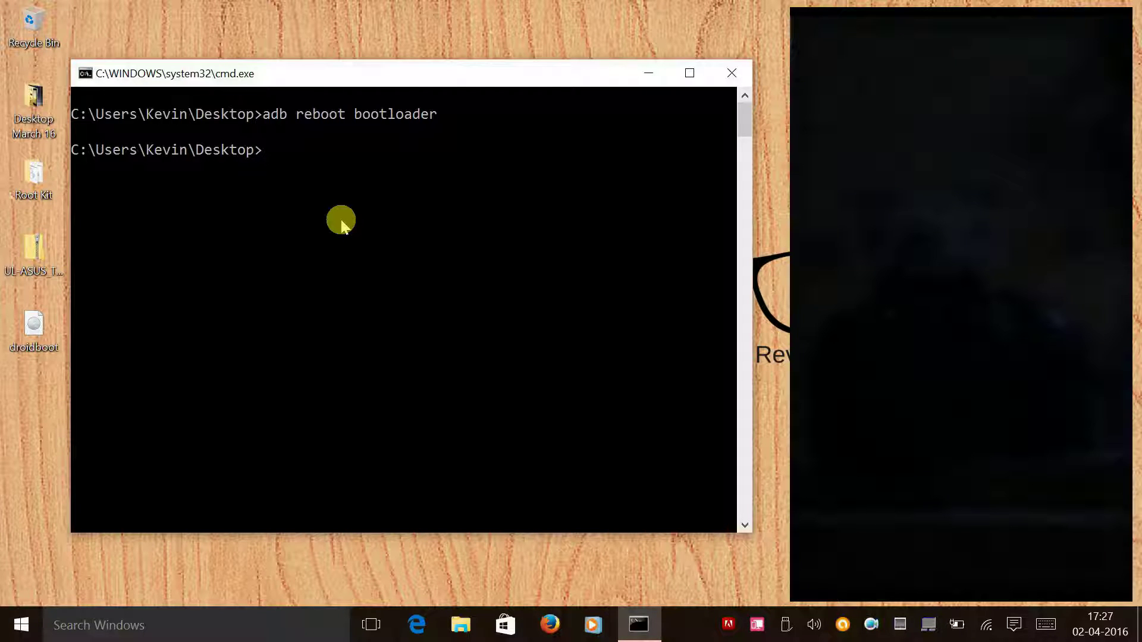
text(fastboot flash)
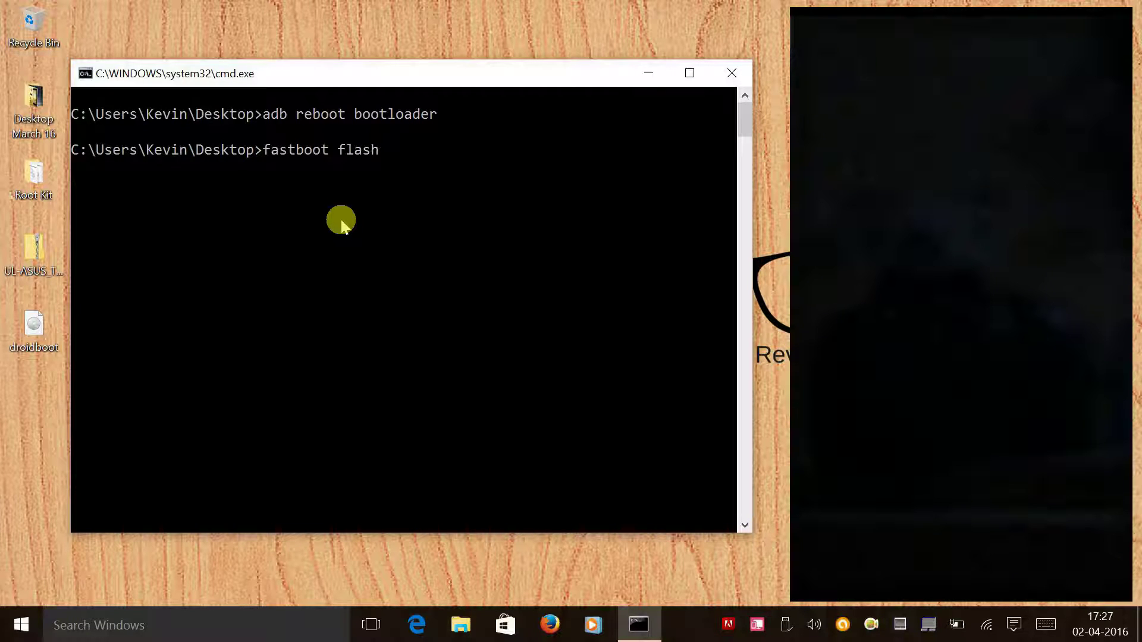
text( fastboot droidboot)
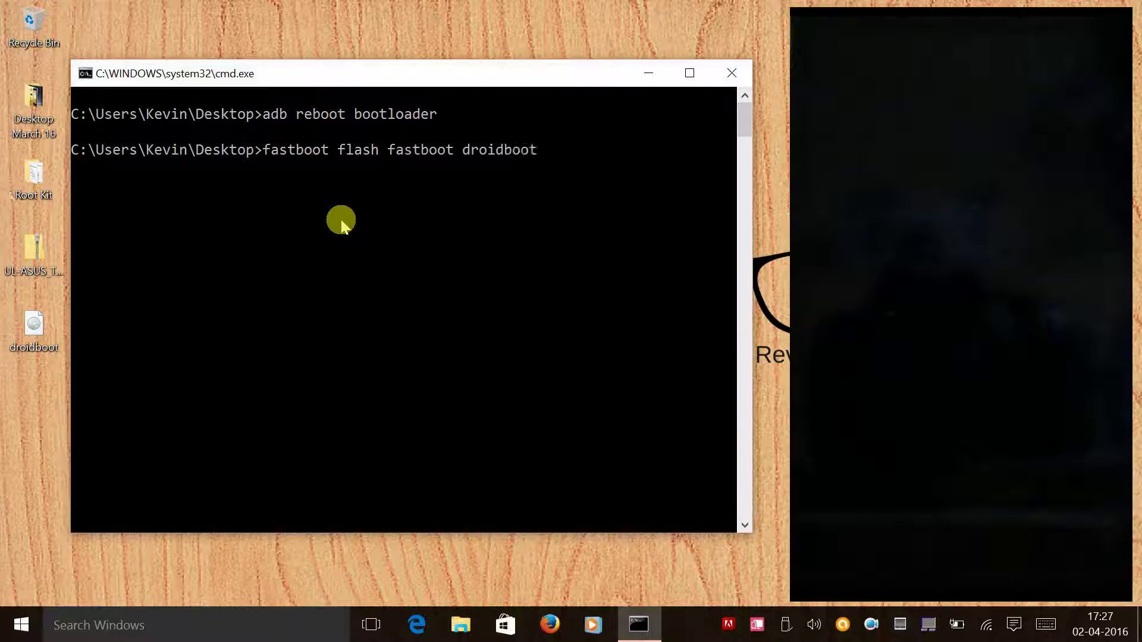
text(.img)
key(Return)
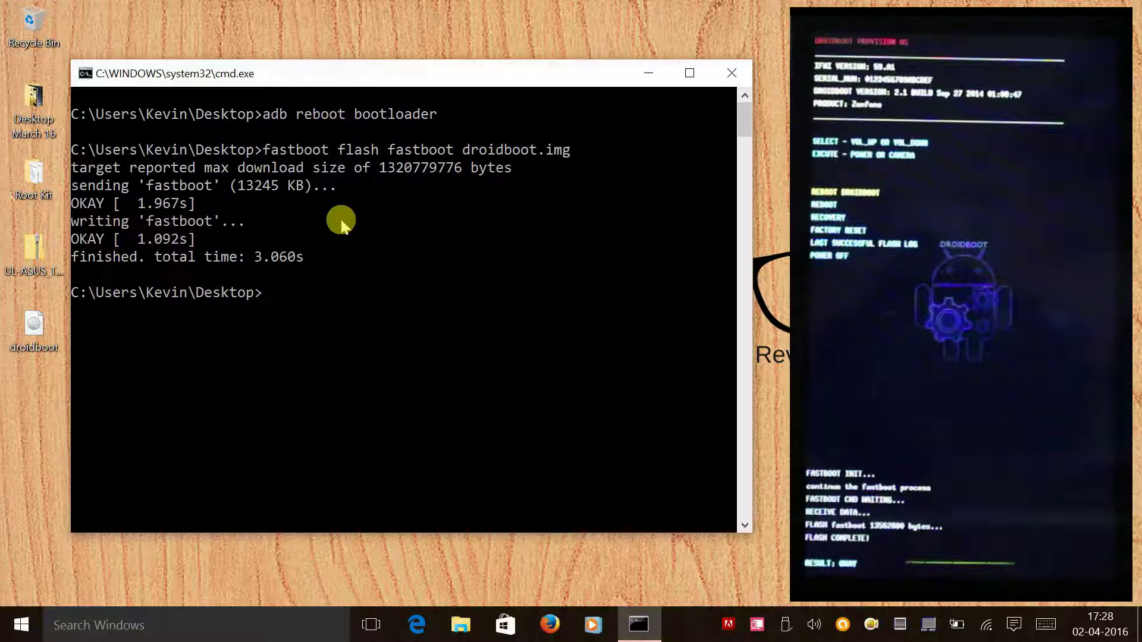
- Run "fastboot reboot-bootloader" to restart the phone into the bootloader
text(fastboo)
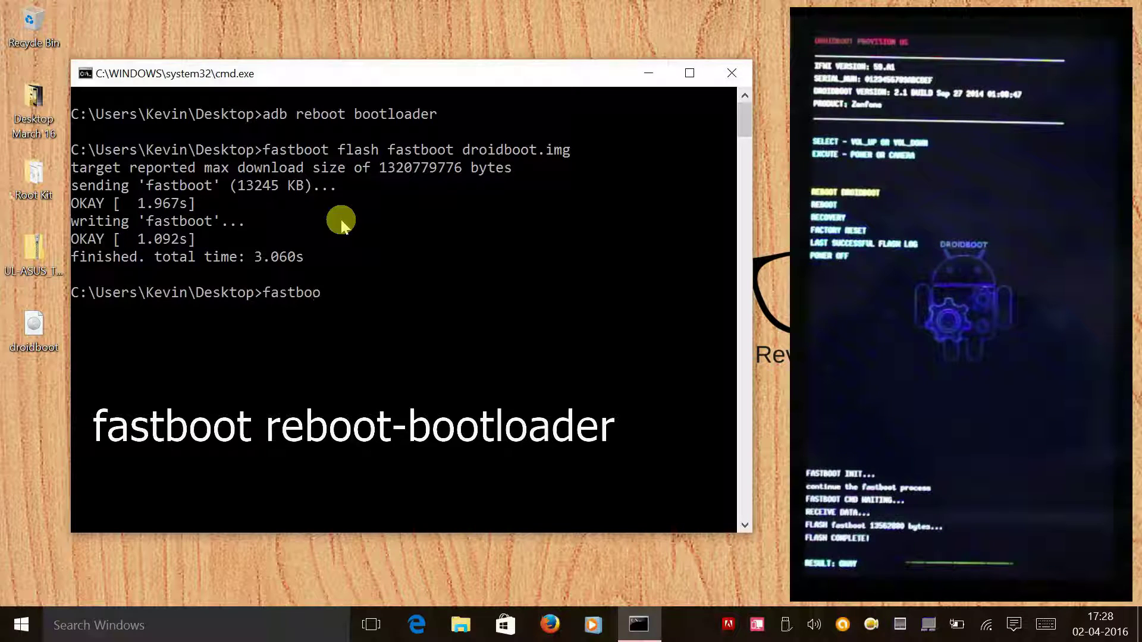
text(t reboo)
text(t-bootloade)
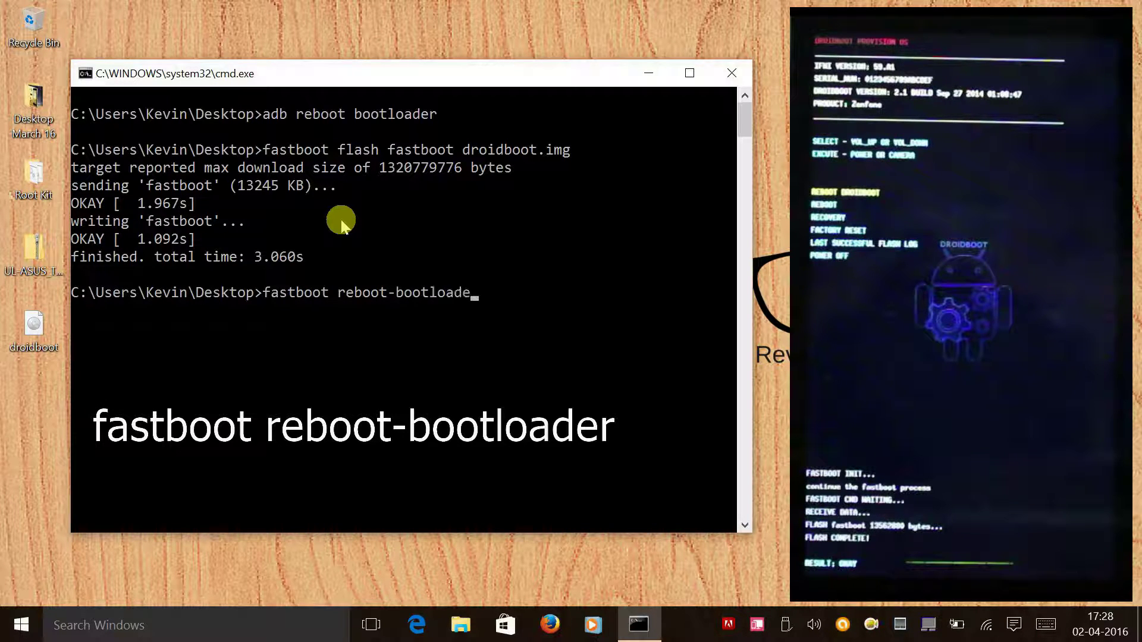
text(r)
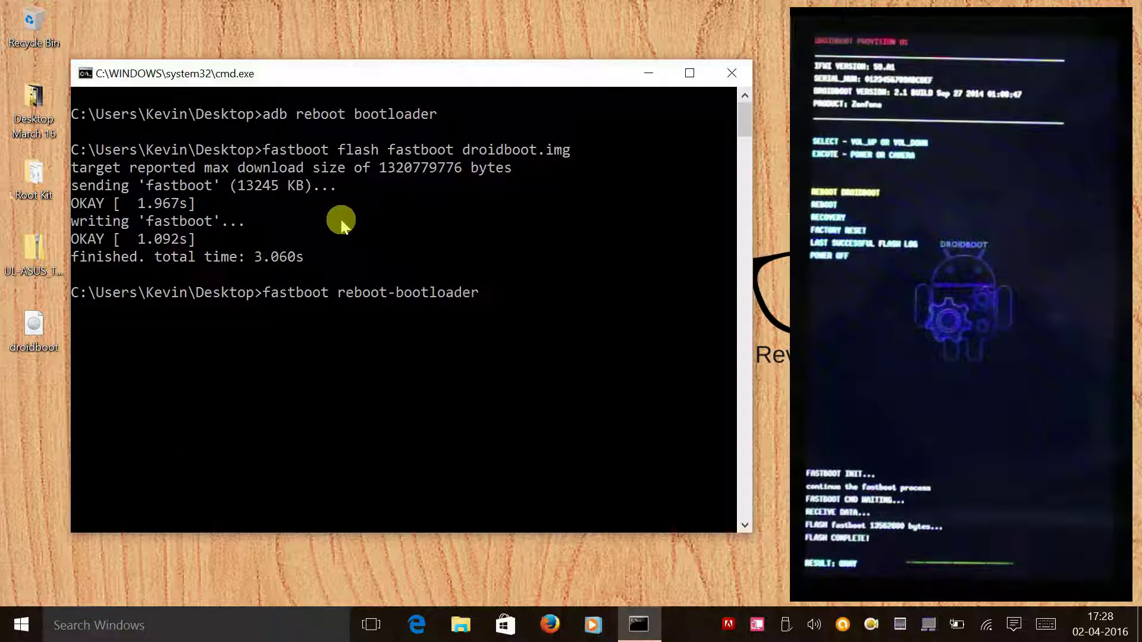
key(Return)
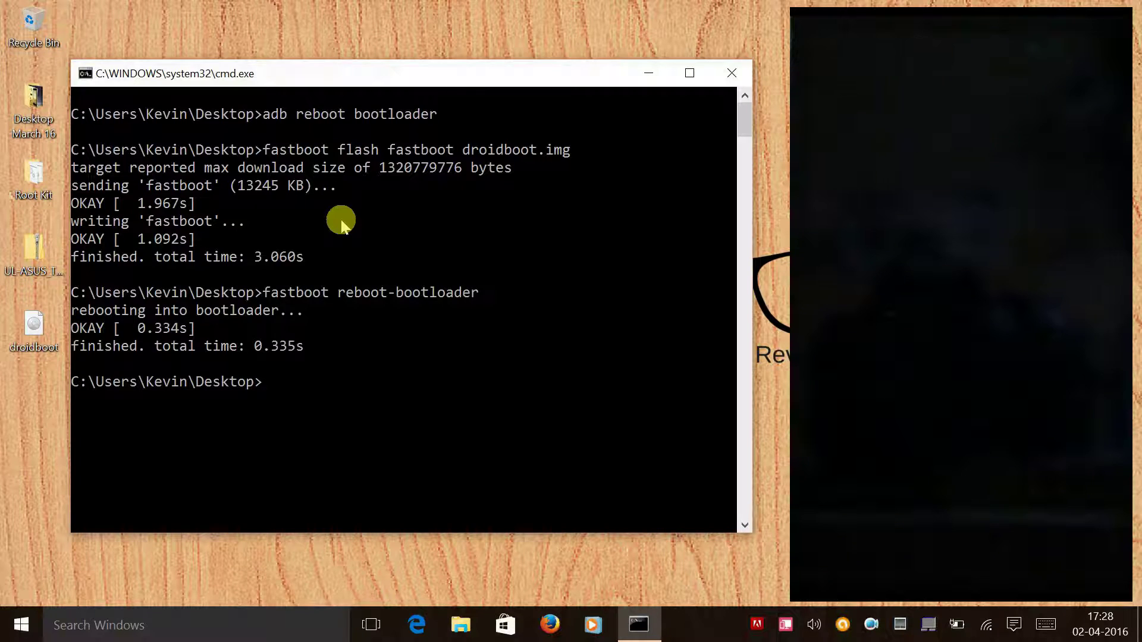